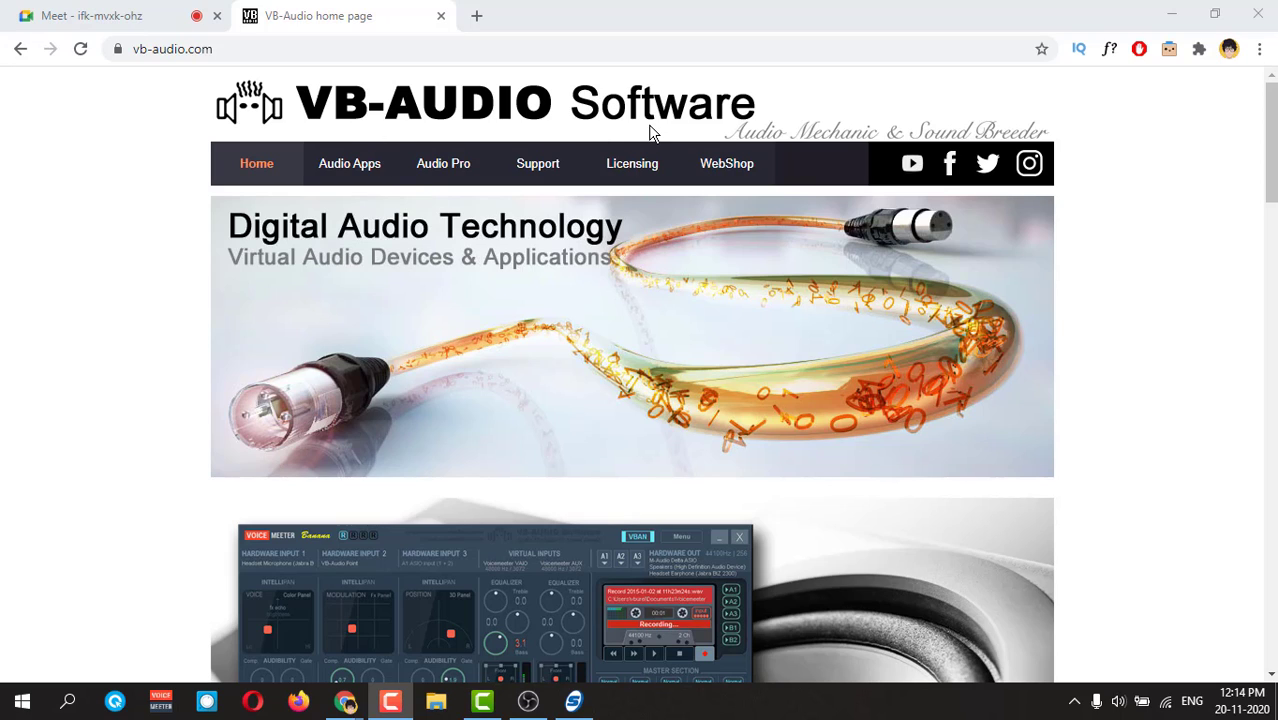
On vb-audio.com, go to the VB-CABLE Virtual Audio Cable page through Audio Apps
left_click(160, 49)
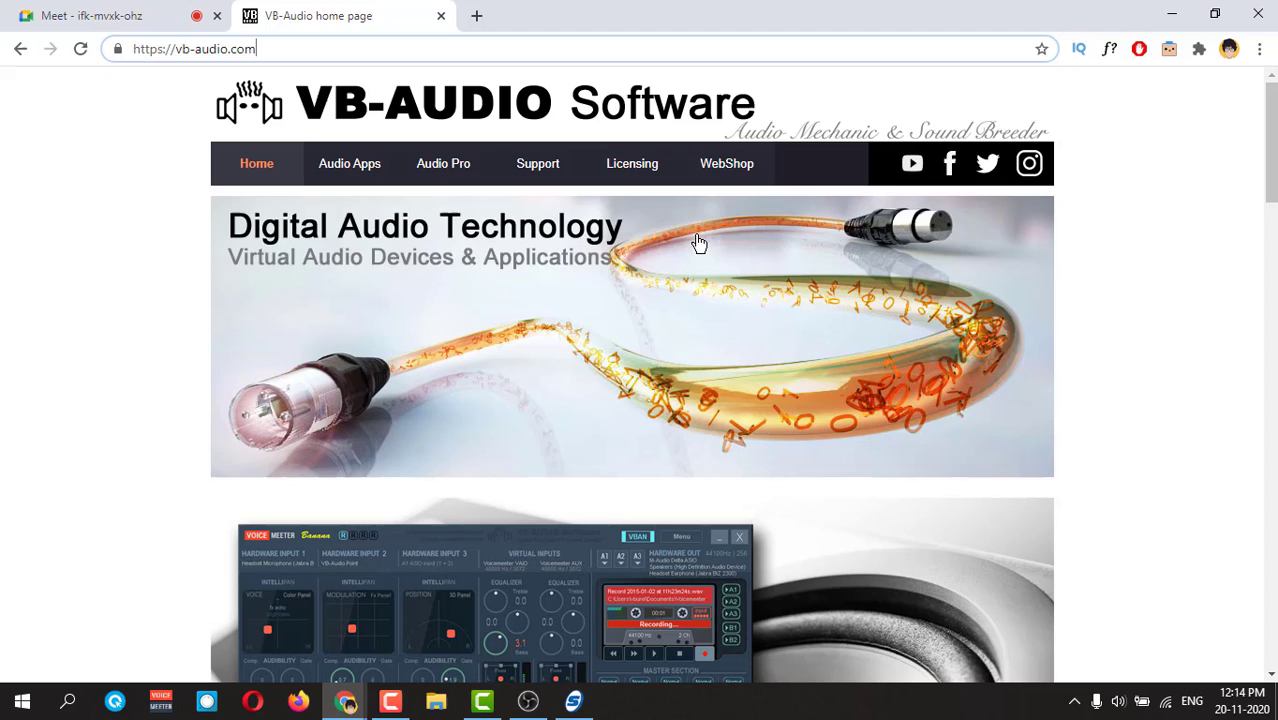
scroll(1138, 338, "down", 8)
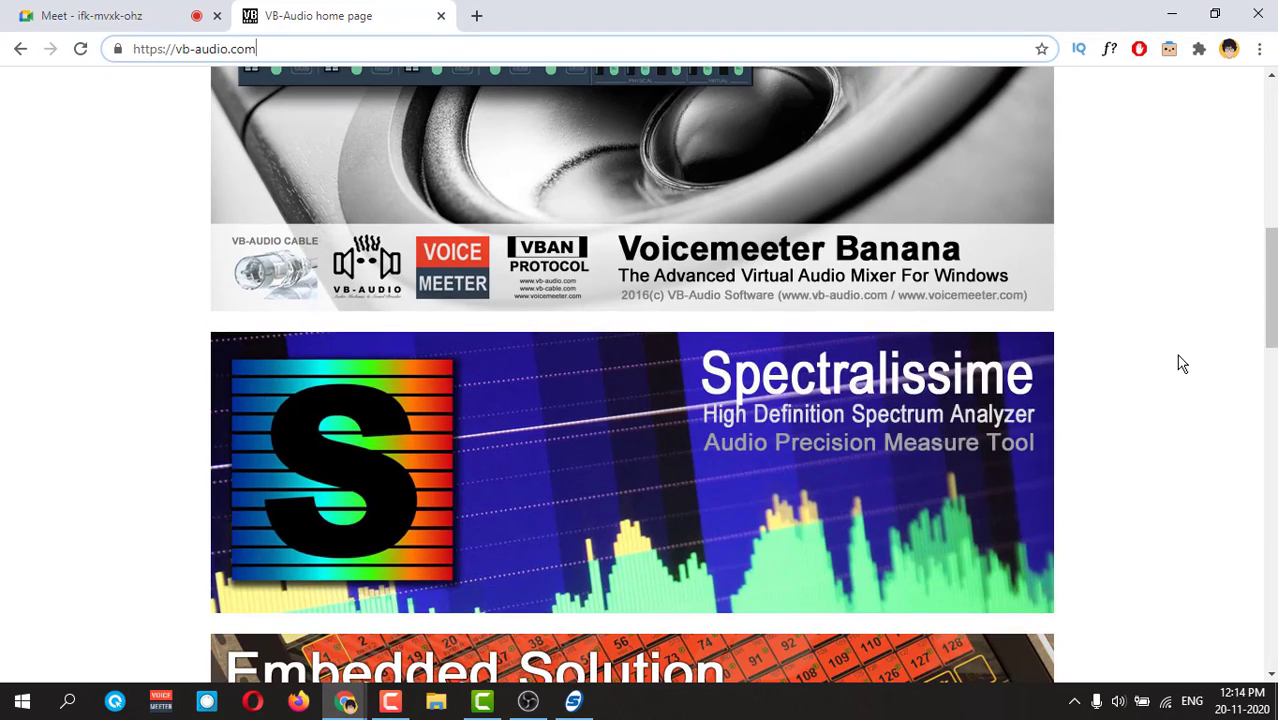
scroll(970, 354, "up", 8)
left_click(344, 181)
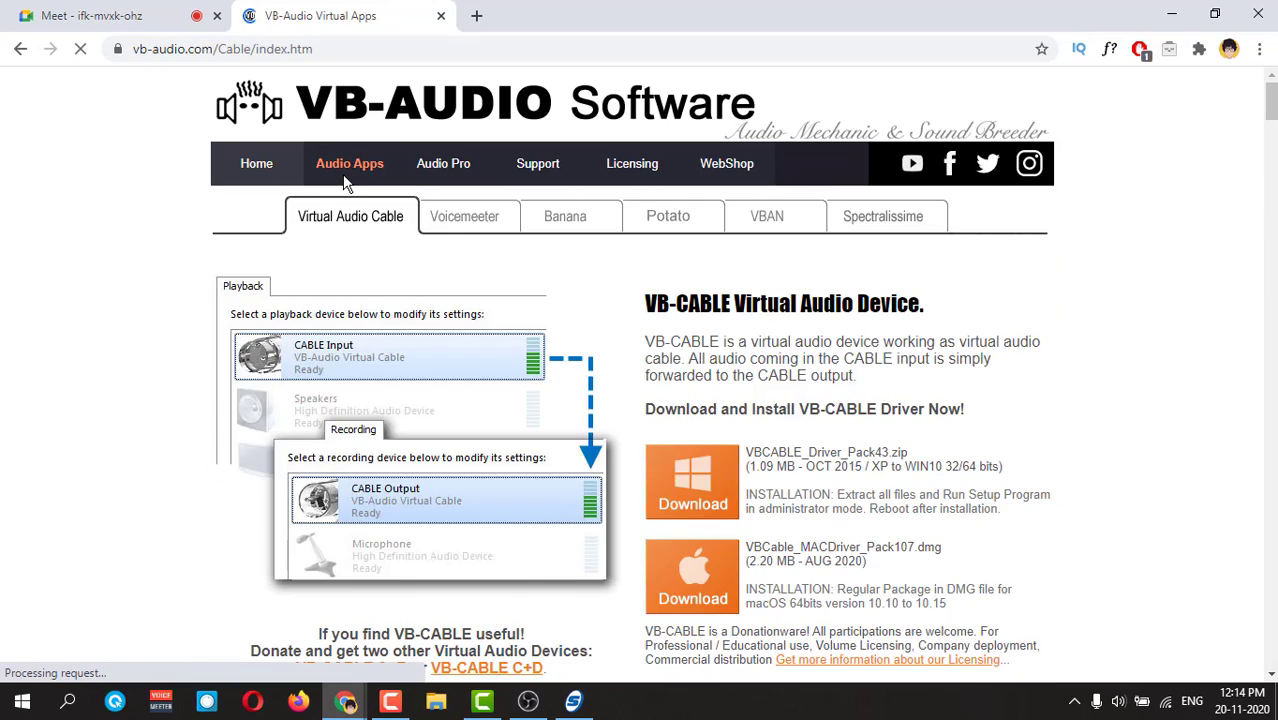
Show VBCABLE_Driver_Pack43 (1).zip in its Downloads folder from Chrome's Downloads list
scroll(705, 363, "down", 2)
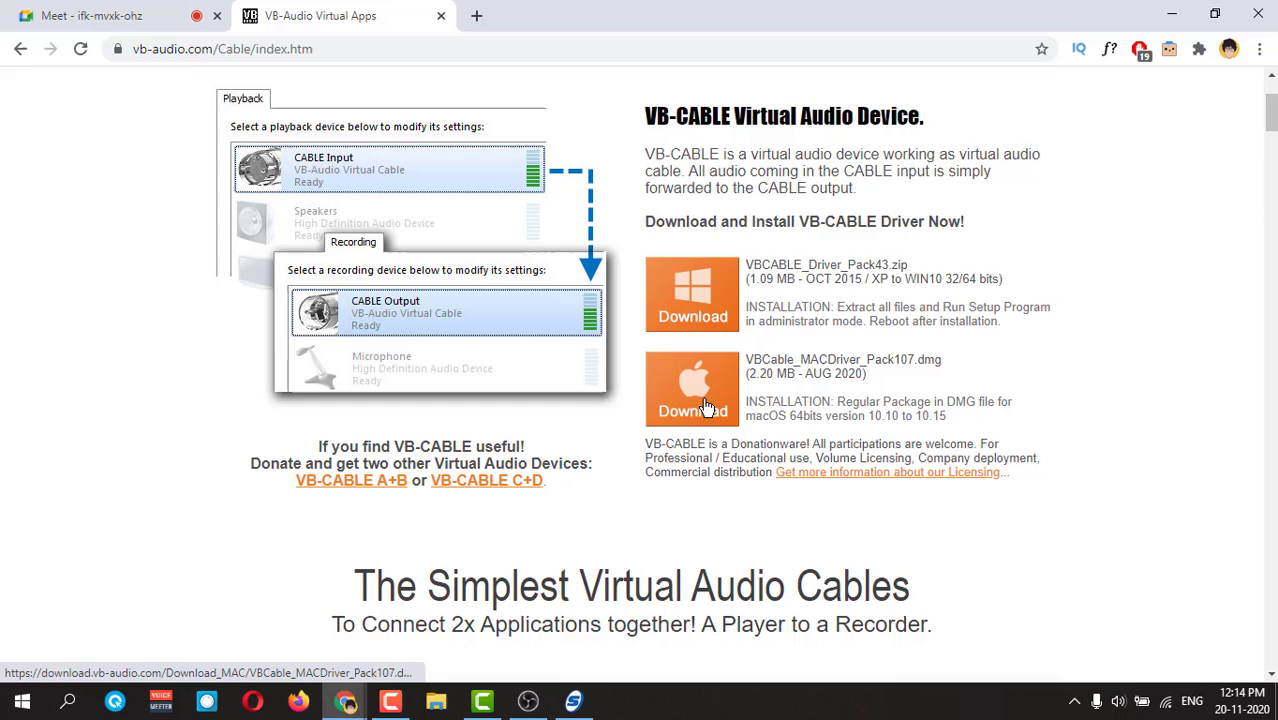
left_click(1259, 48)
left_click(1111, 171)
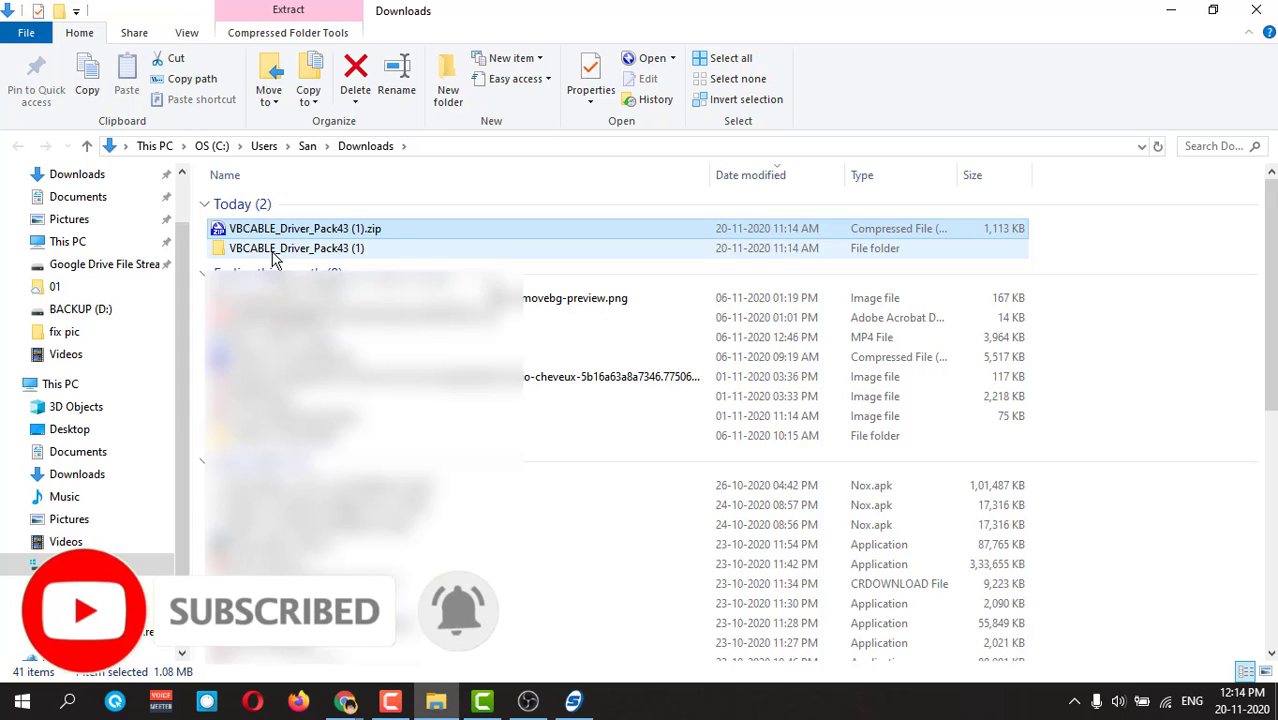
Open the extracted VBCABLE_Driver_Pack43 (1) folder and select VBCABLE_Setup.exe
double_click(274, 254)
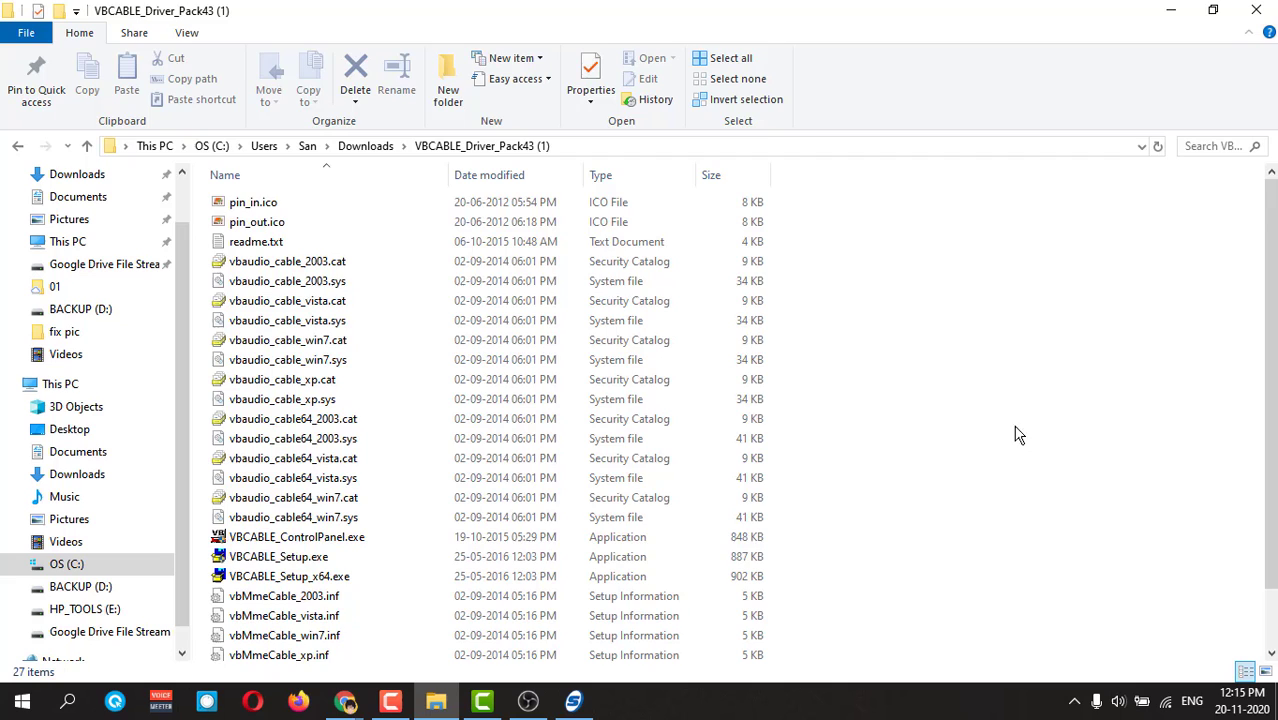
scroll(277, 514, "down", 1)
left_click(277, 514)
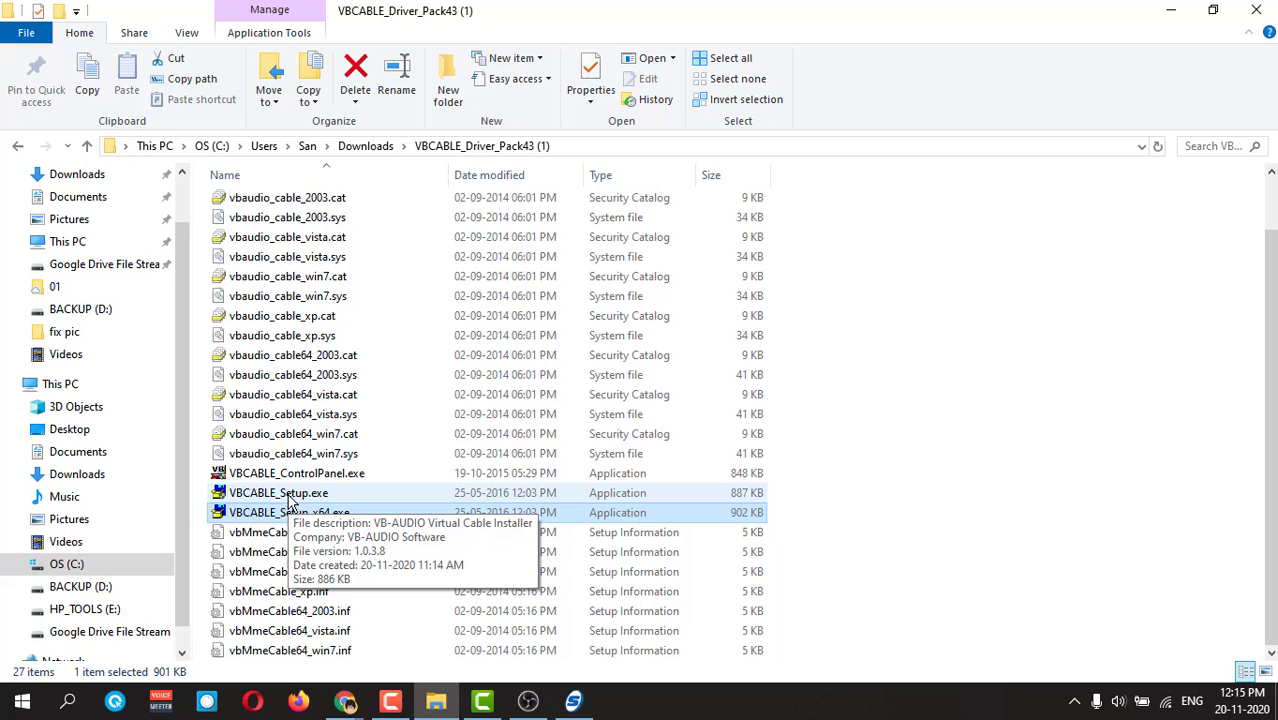
left_click(296, 497)
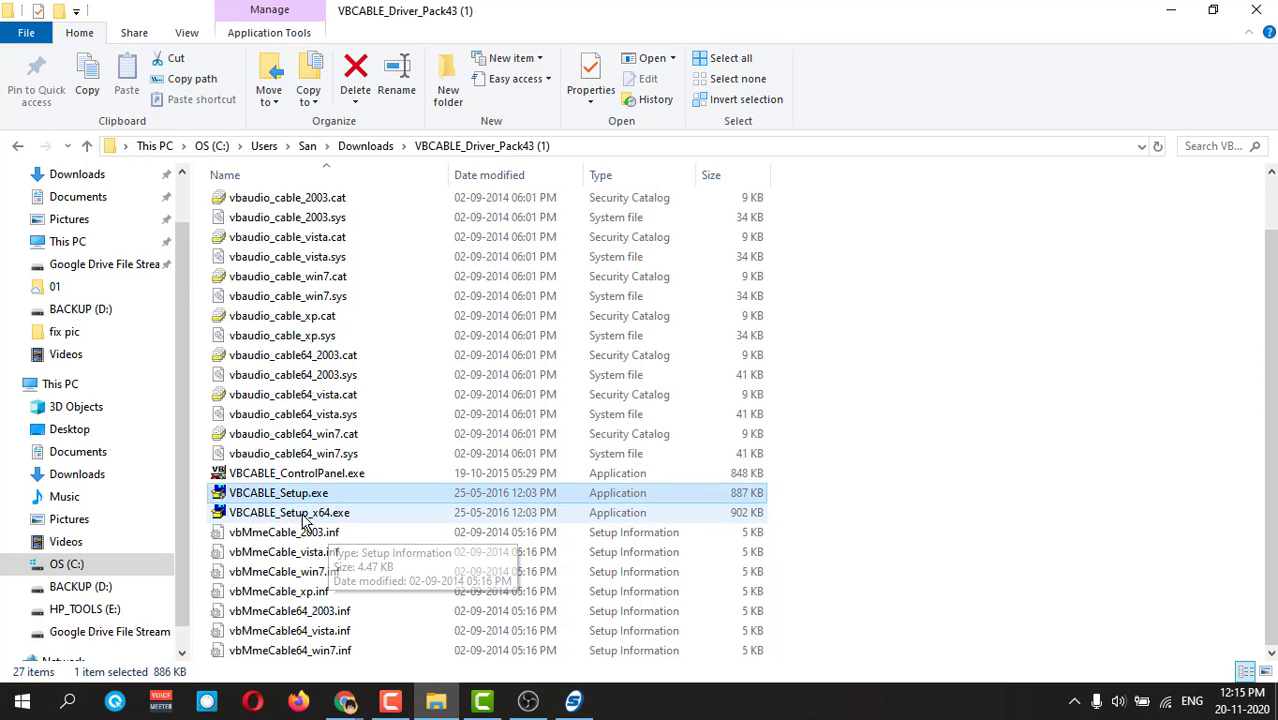
Run VBCABLE_Setup_x64.exe as administrator, confirm the cable is already installed, then return to Meet
right_click(303, 514)
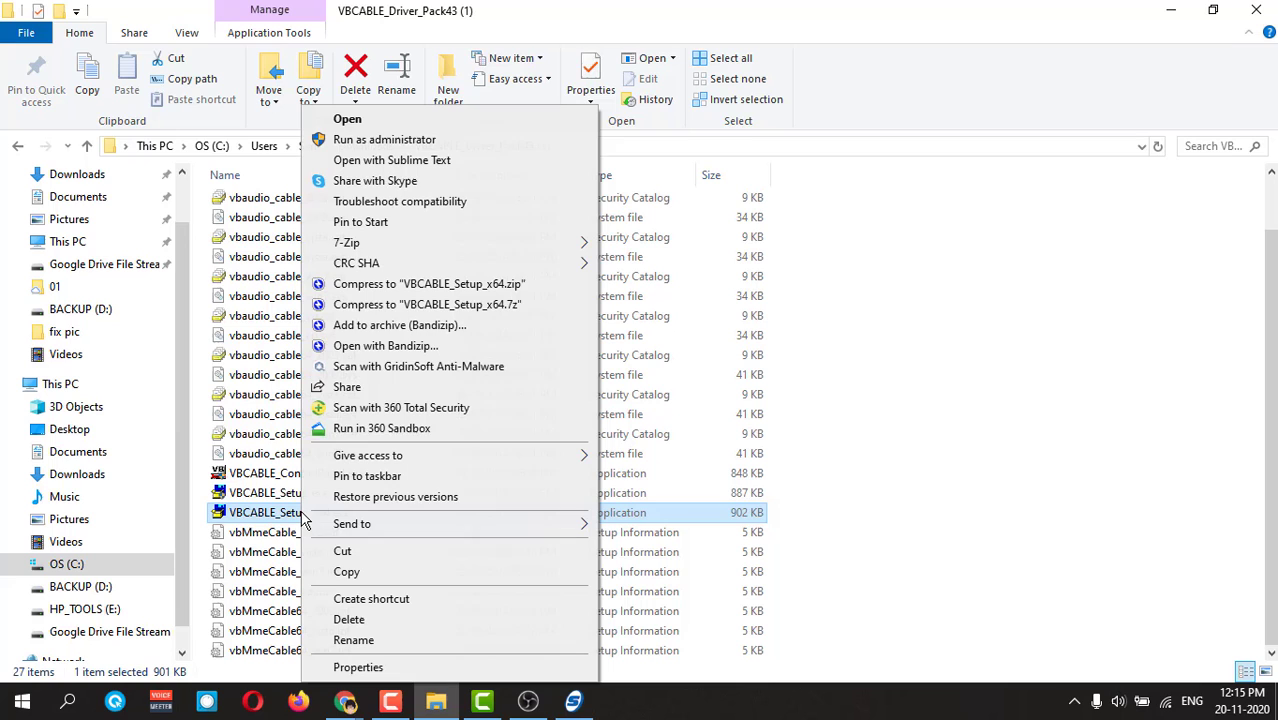
left_click(405, 142)
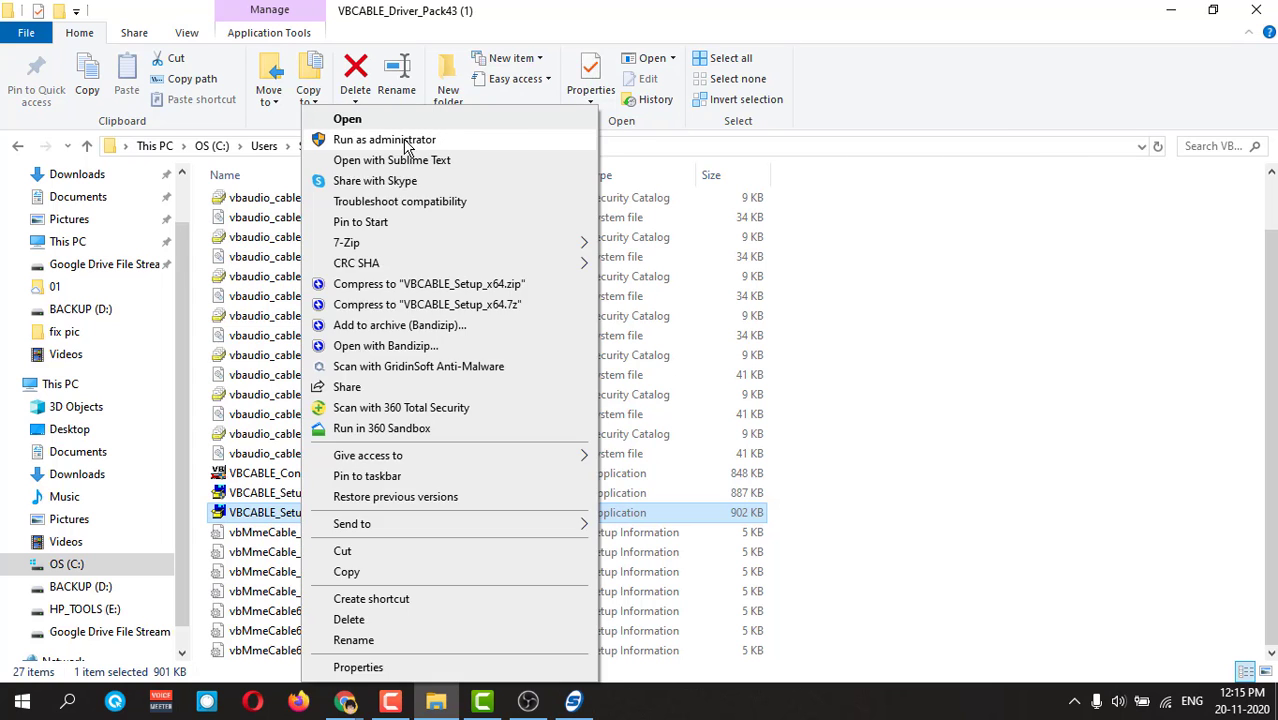
left_click(405, 142)
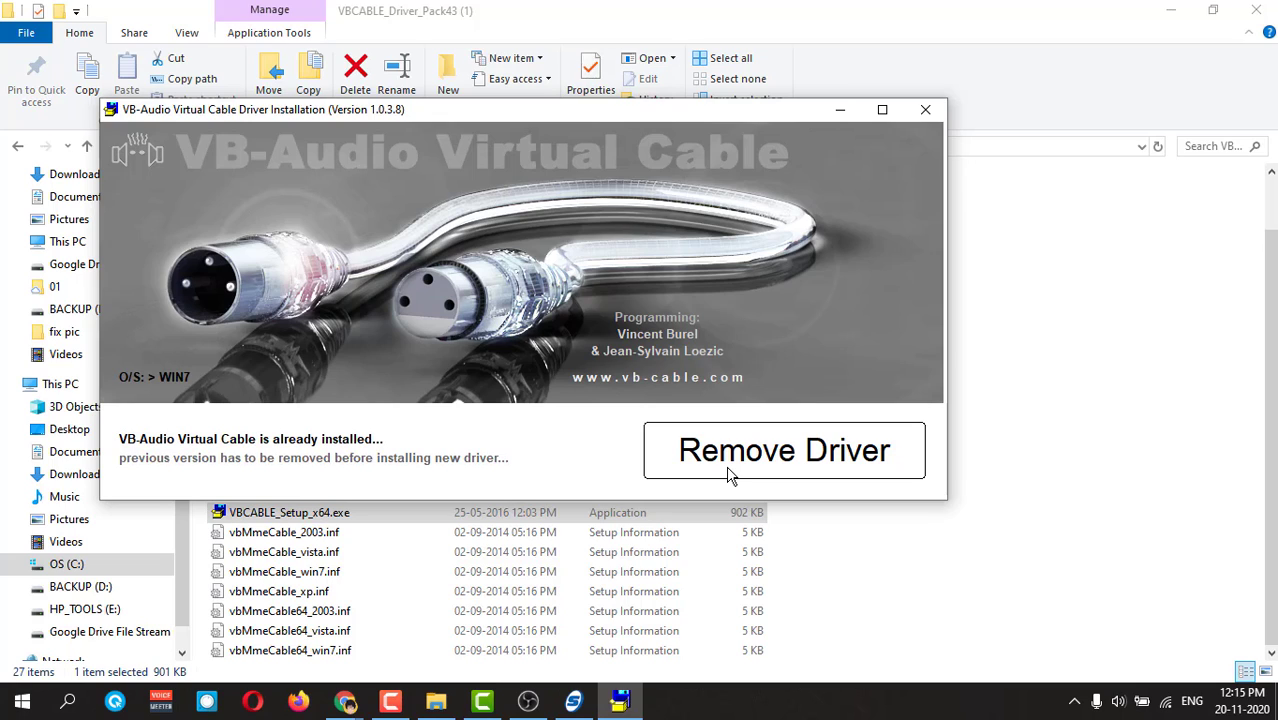
left_click(925, 112)
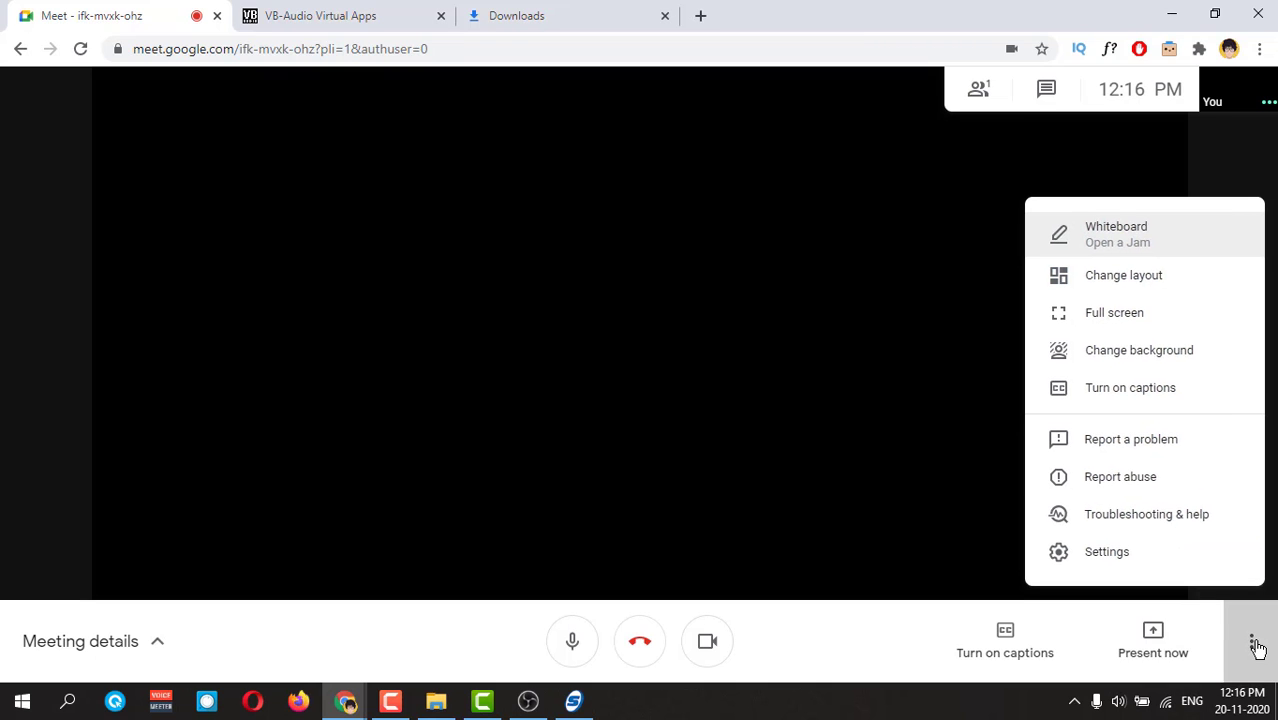
In Meet settings, choose CABLE Output (VB-Audio Virtual Cable) as microphone and OBS-Camera as camera
left_click(1098, 560)
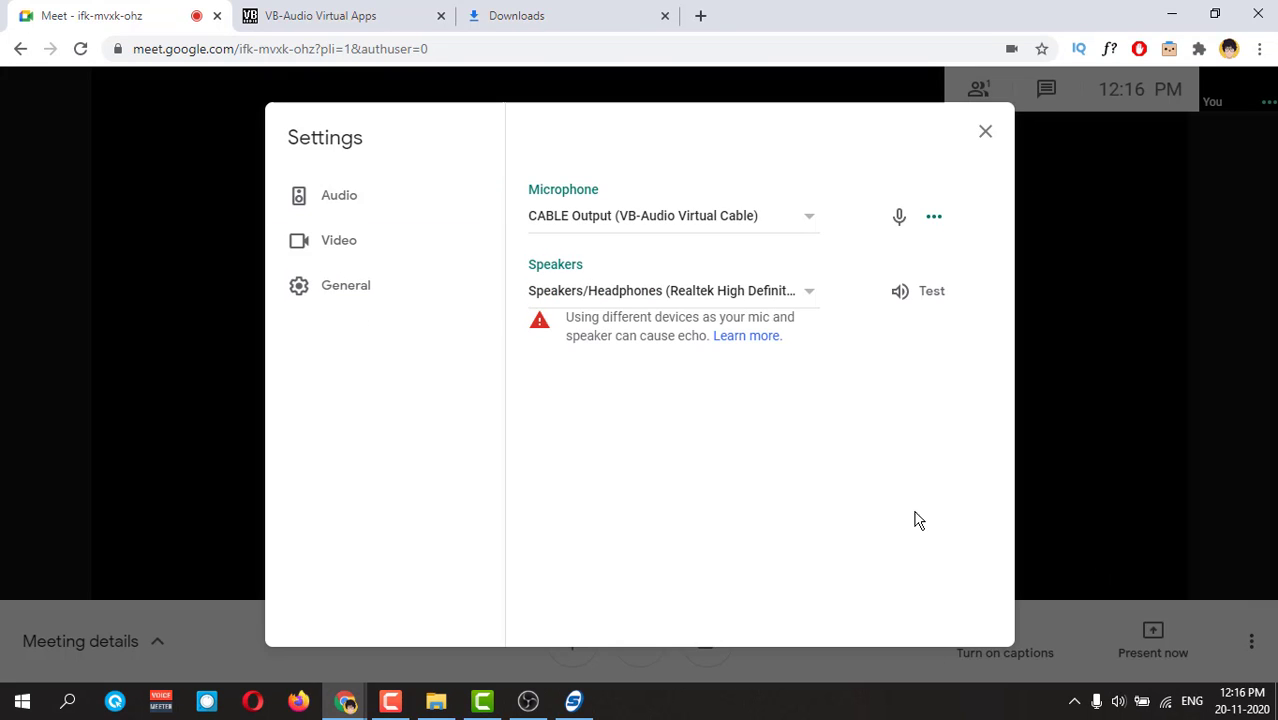
left_click(652, 218)
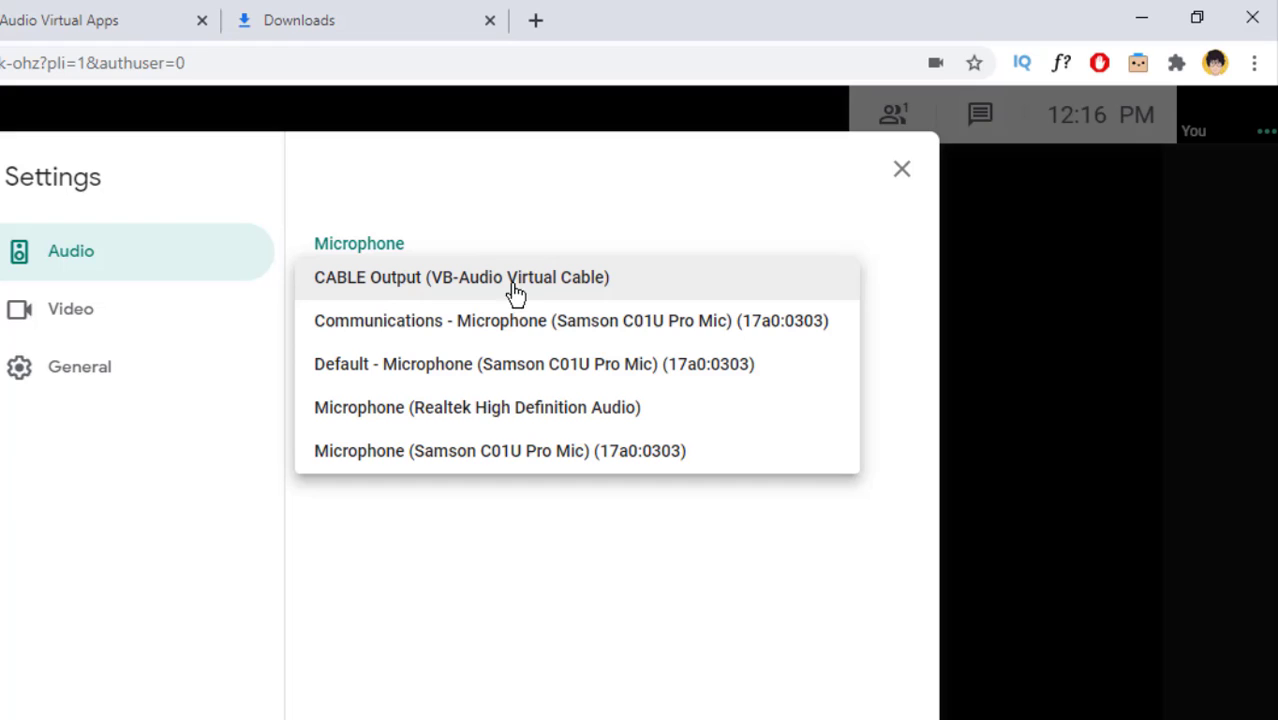
left_click(598, 288)
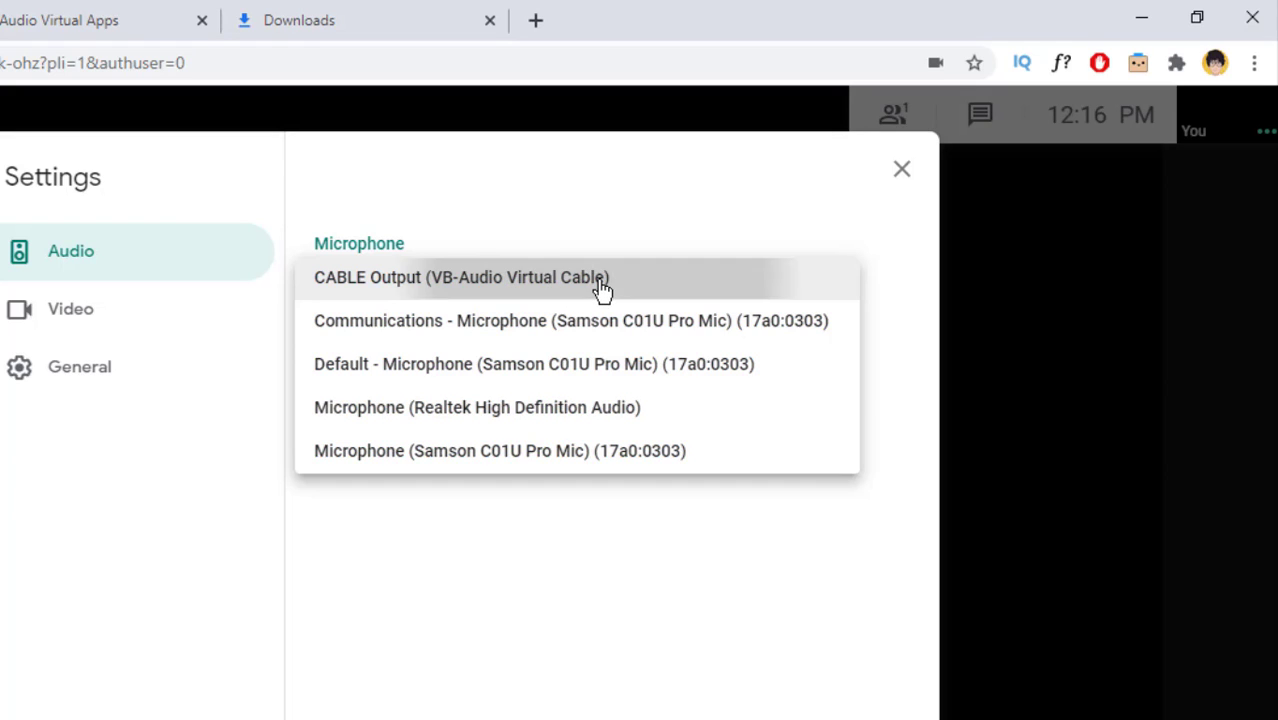
left_click(76, 333)
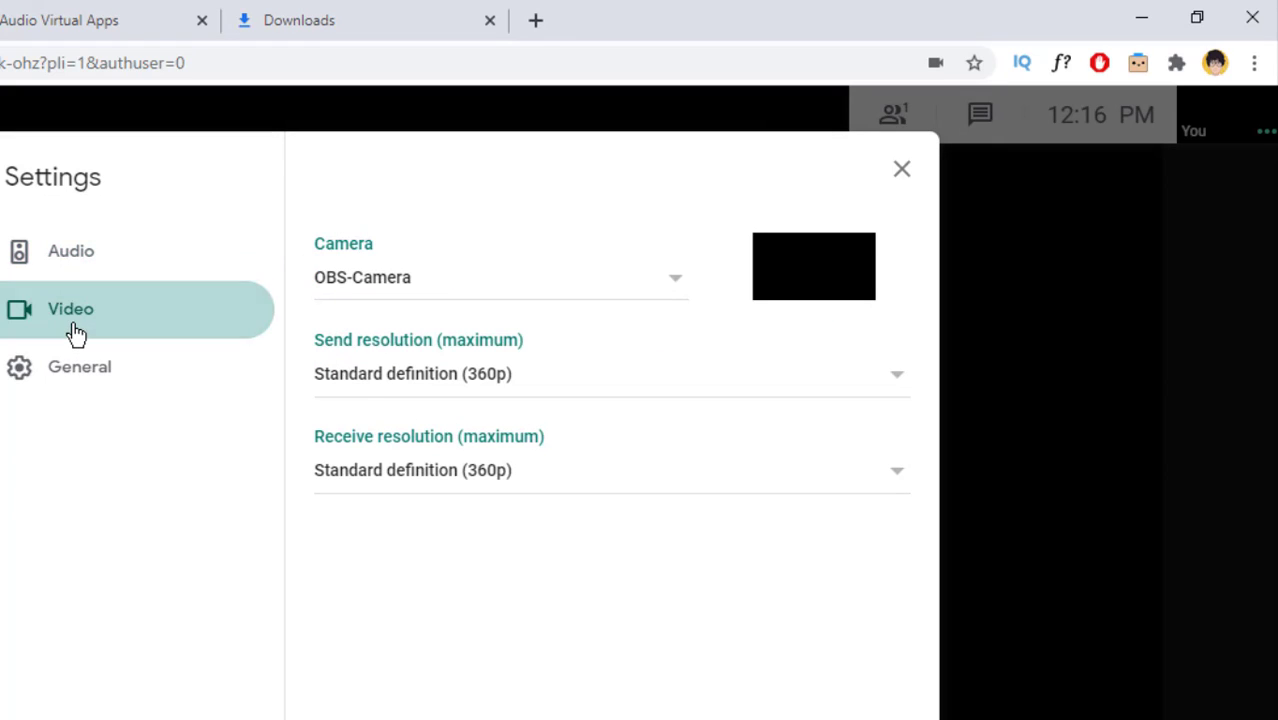
left_click(458, 290)
left_click(430, 294)
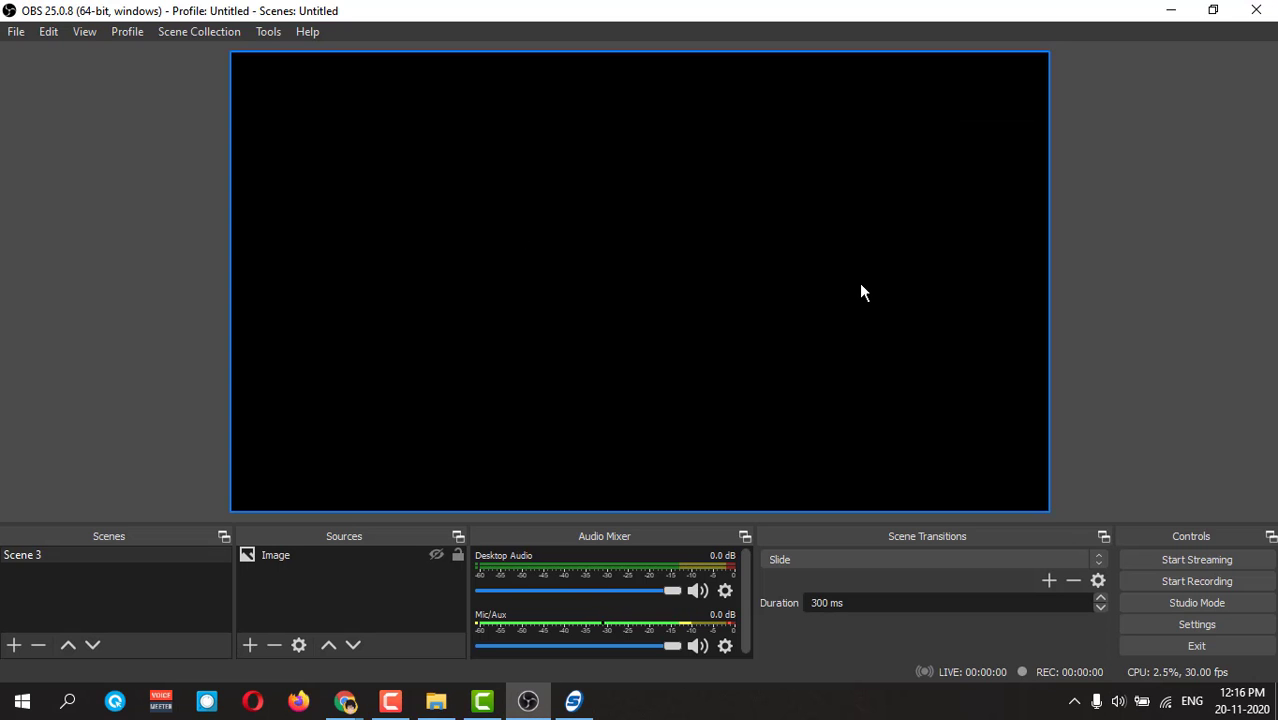
Make the Image source in Scene 3 visible in the preview
left_click(380, 585)
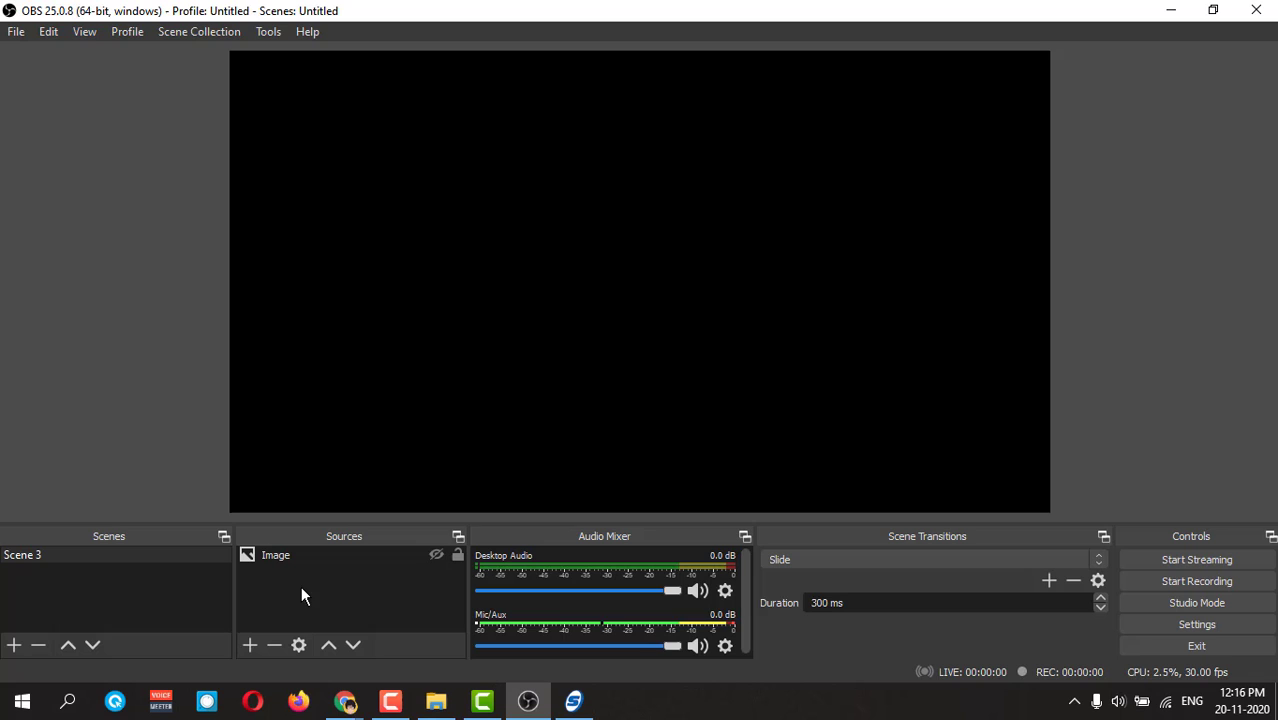
left_click(290, 562)
left_click(436, 556)
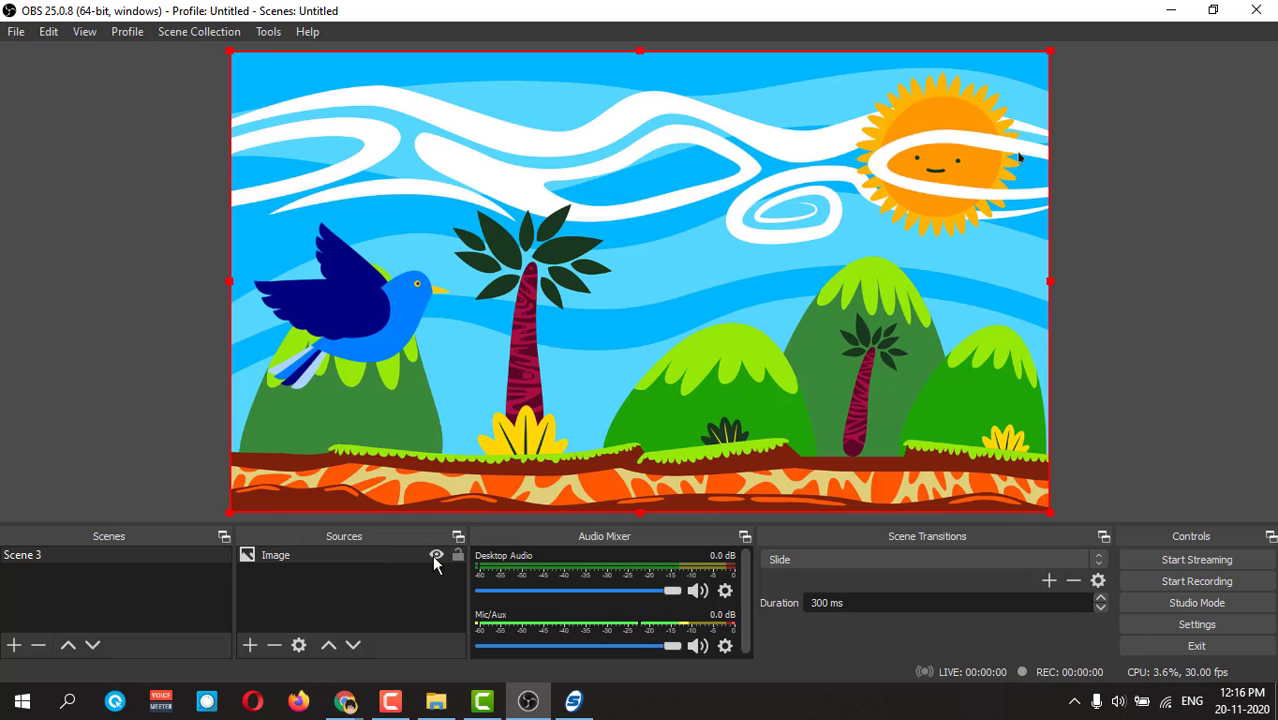
Bring up the Sources list of source types to add a new one
left_click(249, 643)
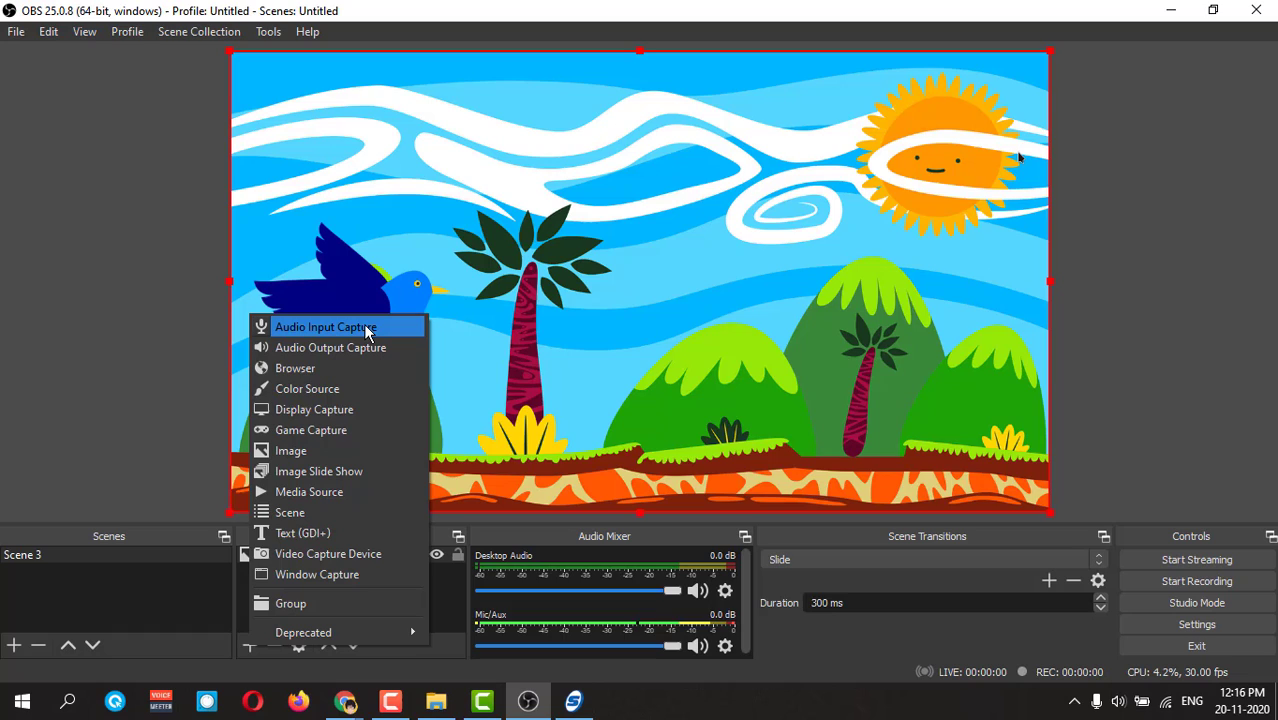
left_click(779, 639)
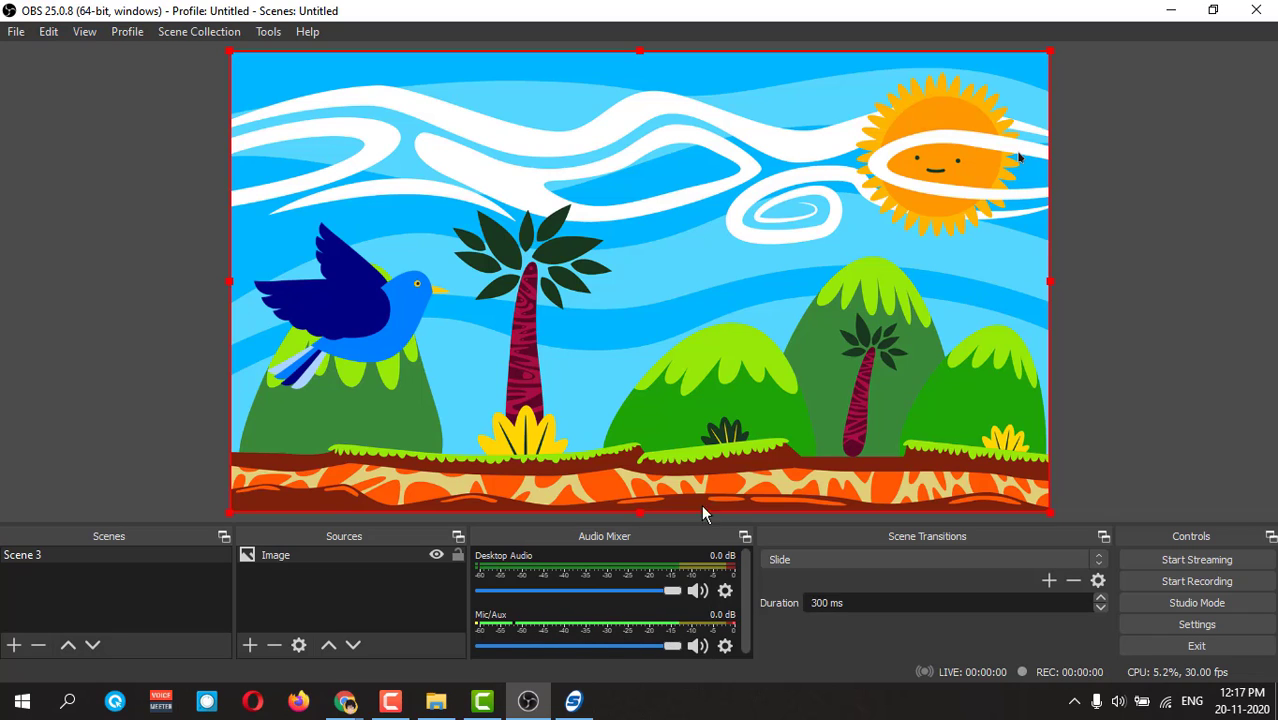
left_click(250, 647)
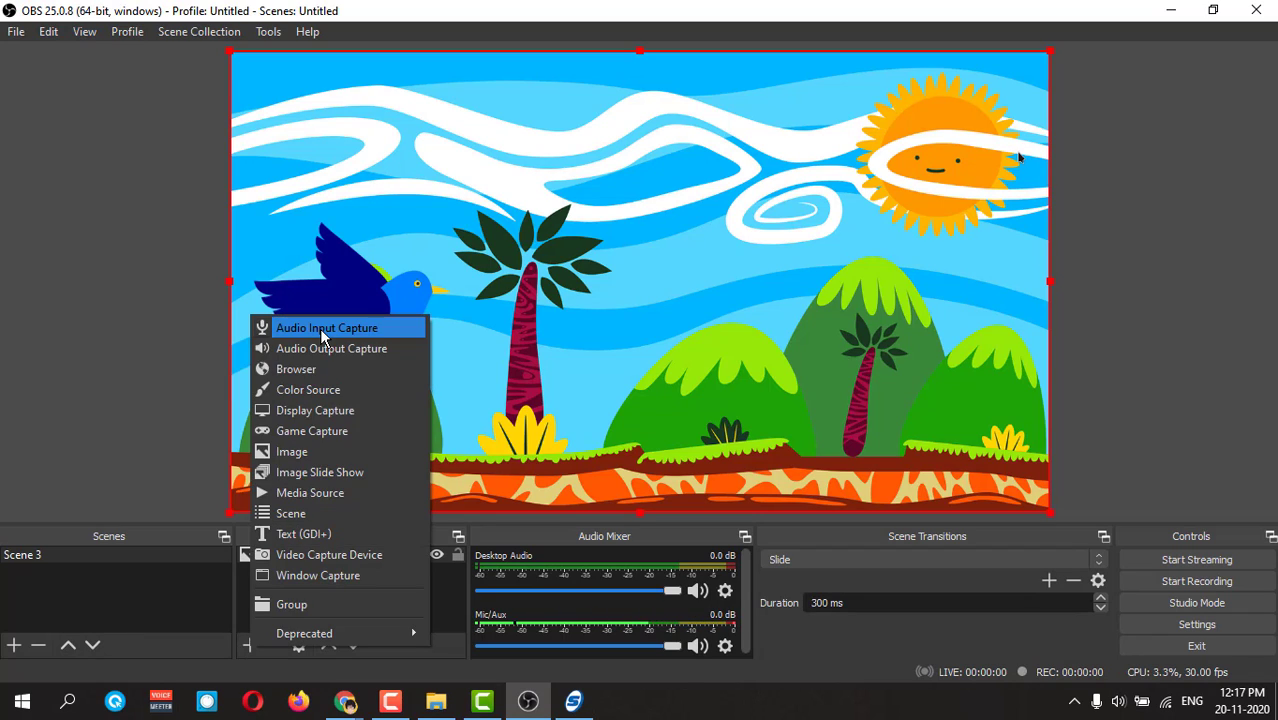
Create an Audio Input Capture source with its default name, using Microphone (Samson C01U Pro Mic)
left_click(320, 327)
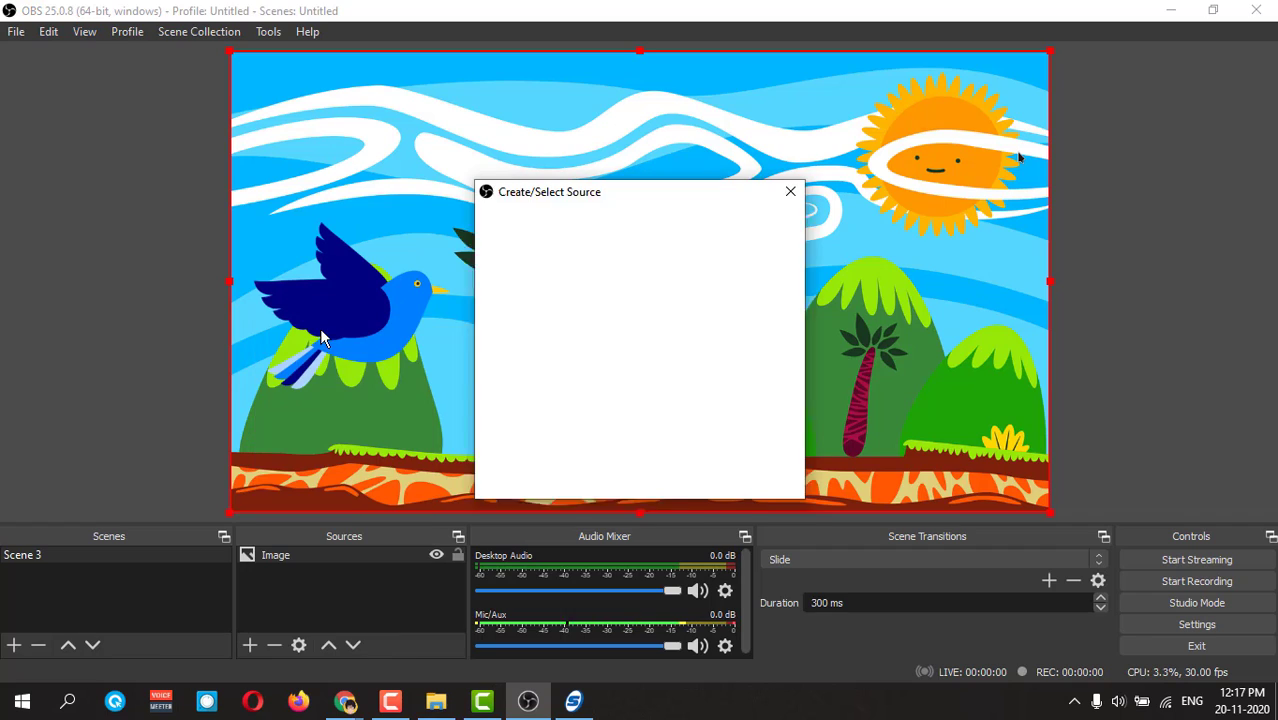
left_click(701, 479)
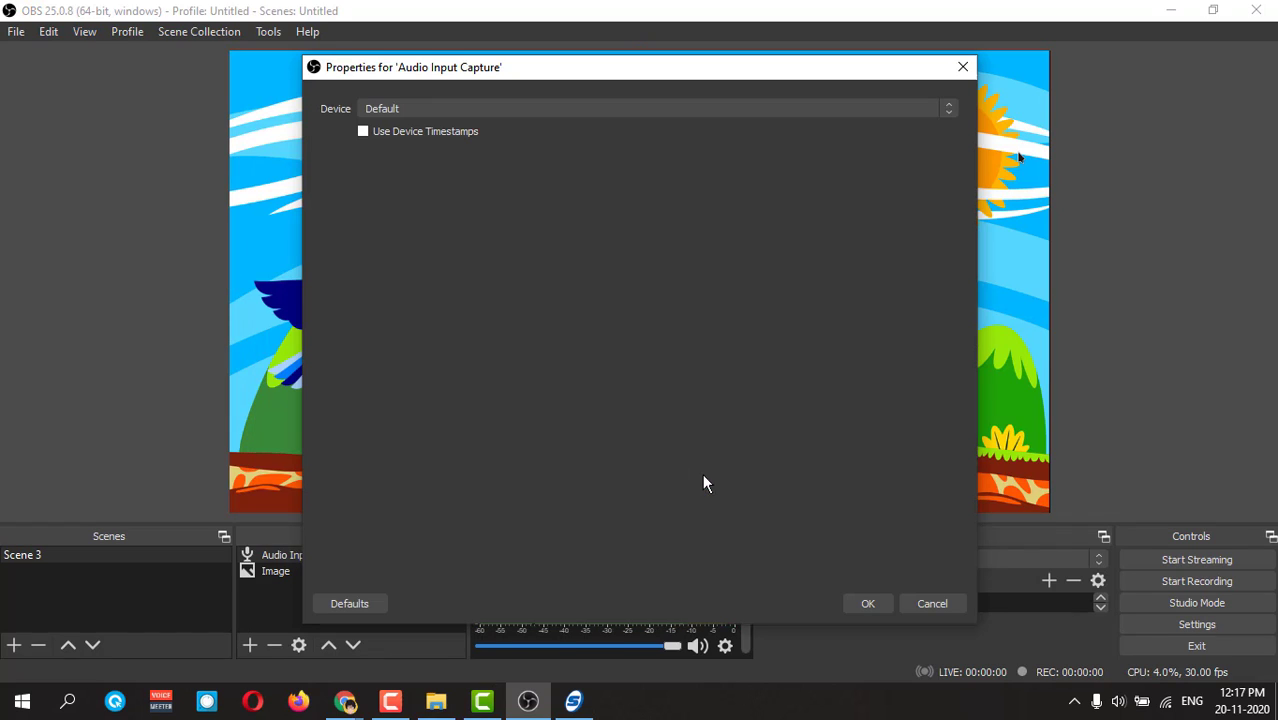
left_click(519, 108)
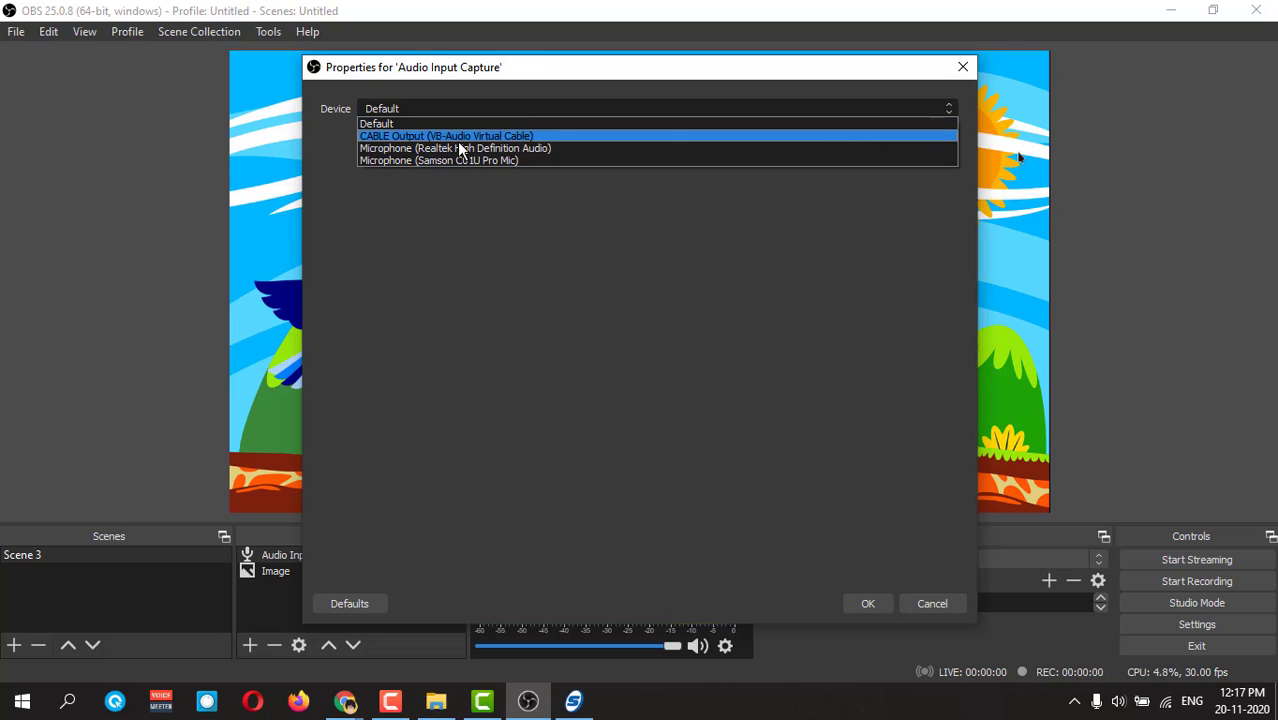
left_click(450, 162)
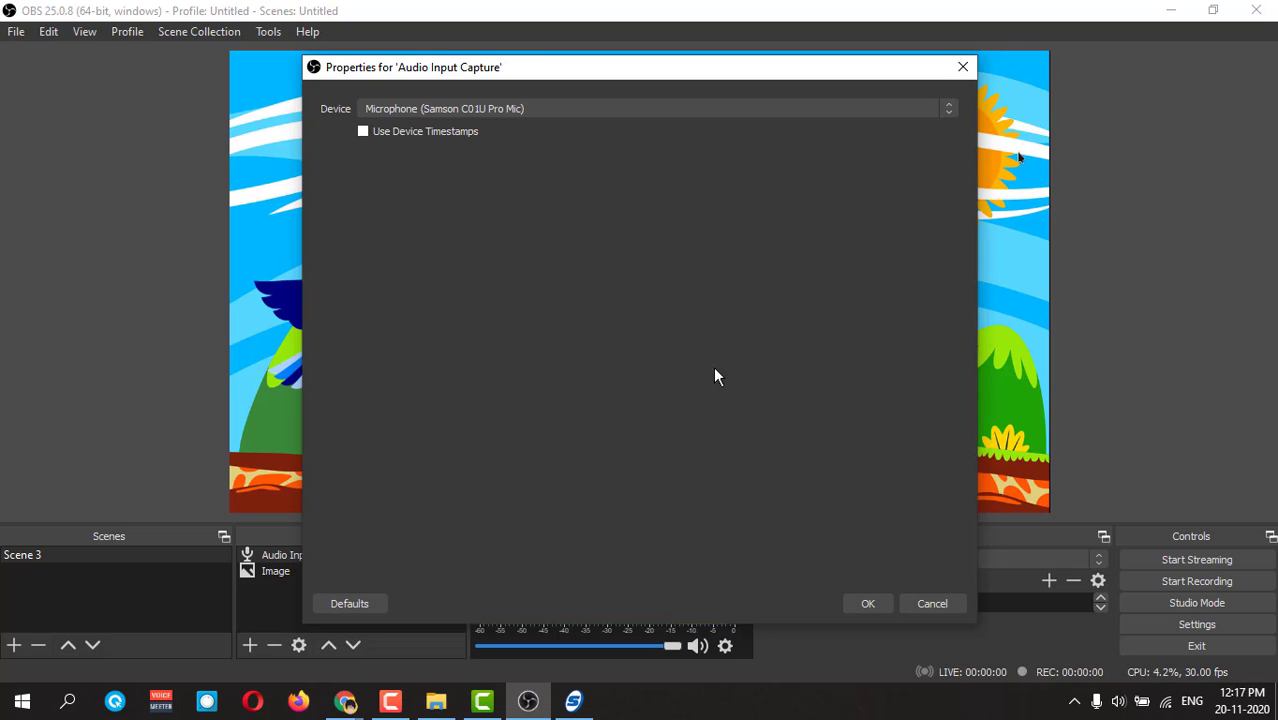
left_click(867, 603)
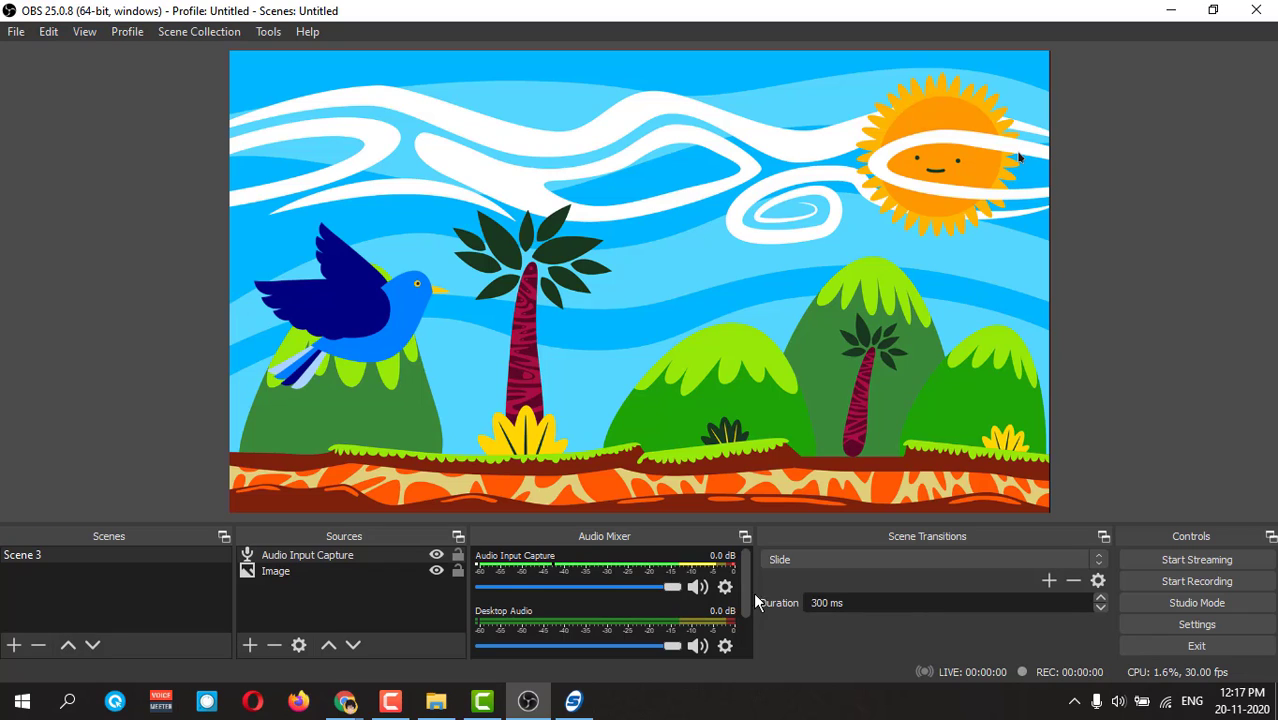
Set the OBS audio Monitoring Device to CABLE Input (VB-Audio Virtual Cable) and save
left_click(1195, 623)
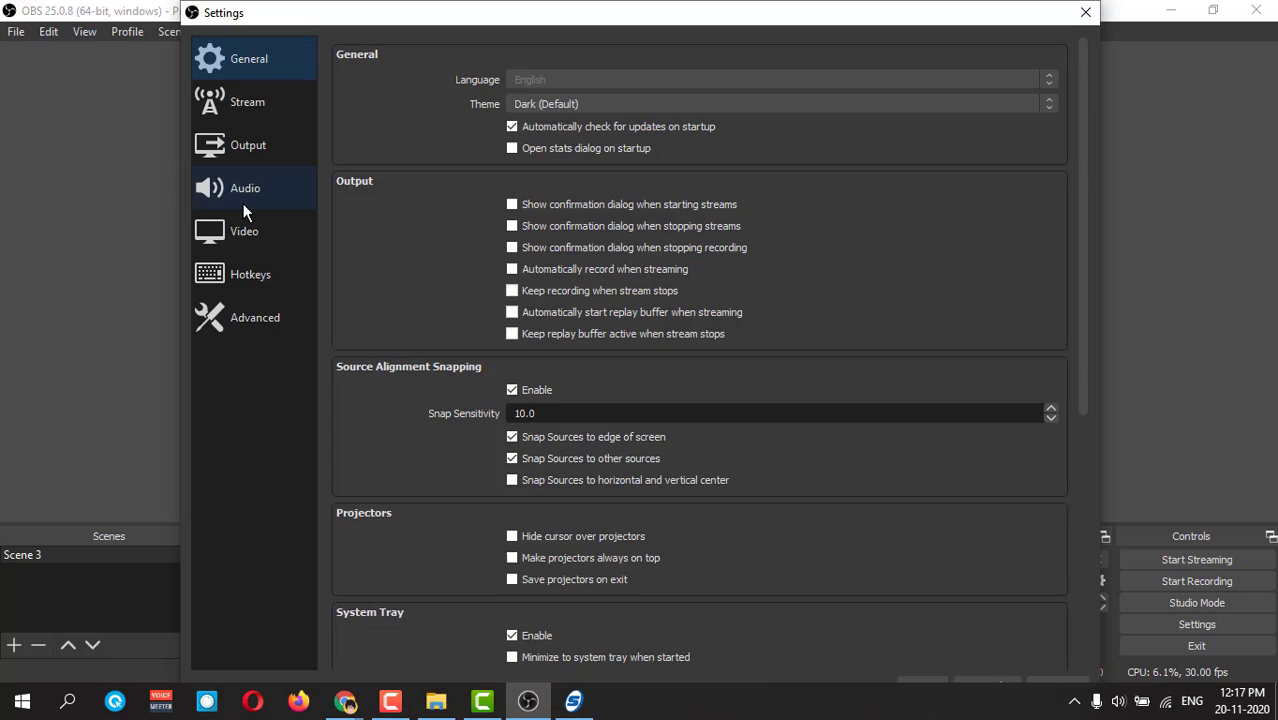
left_click(240, 195)
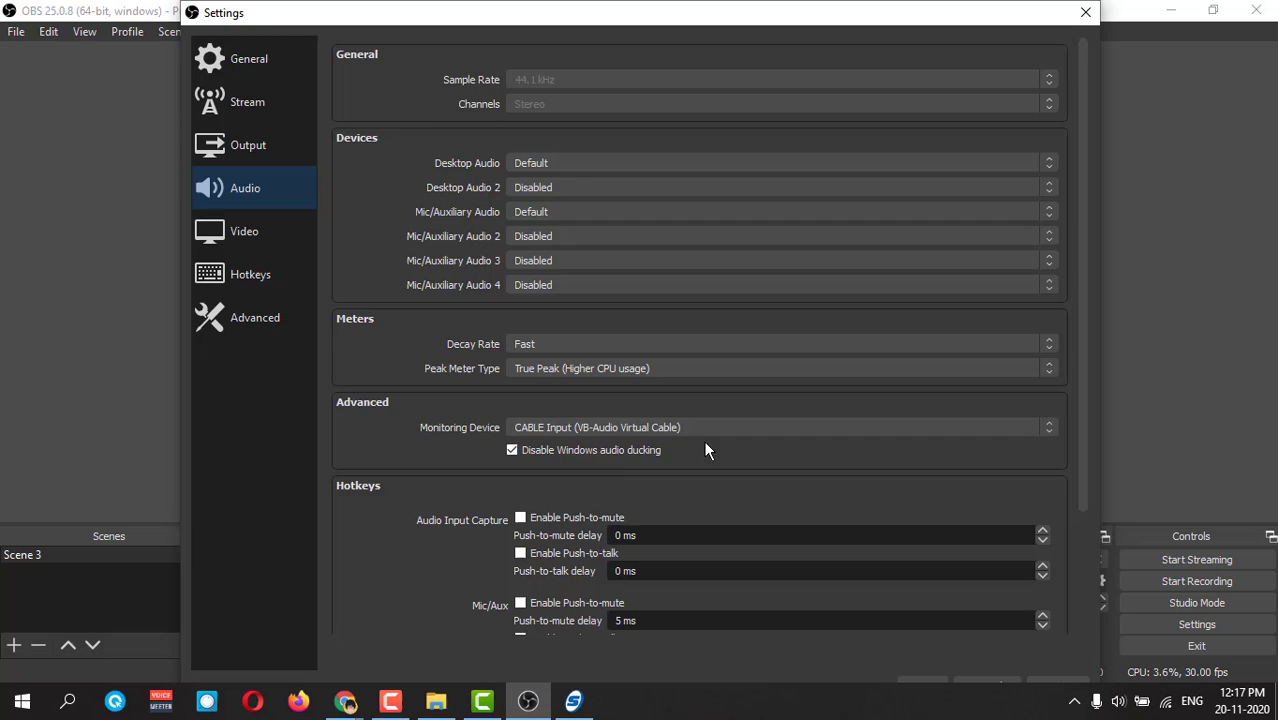
scroll(703, 440, "down", 2)
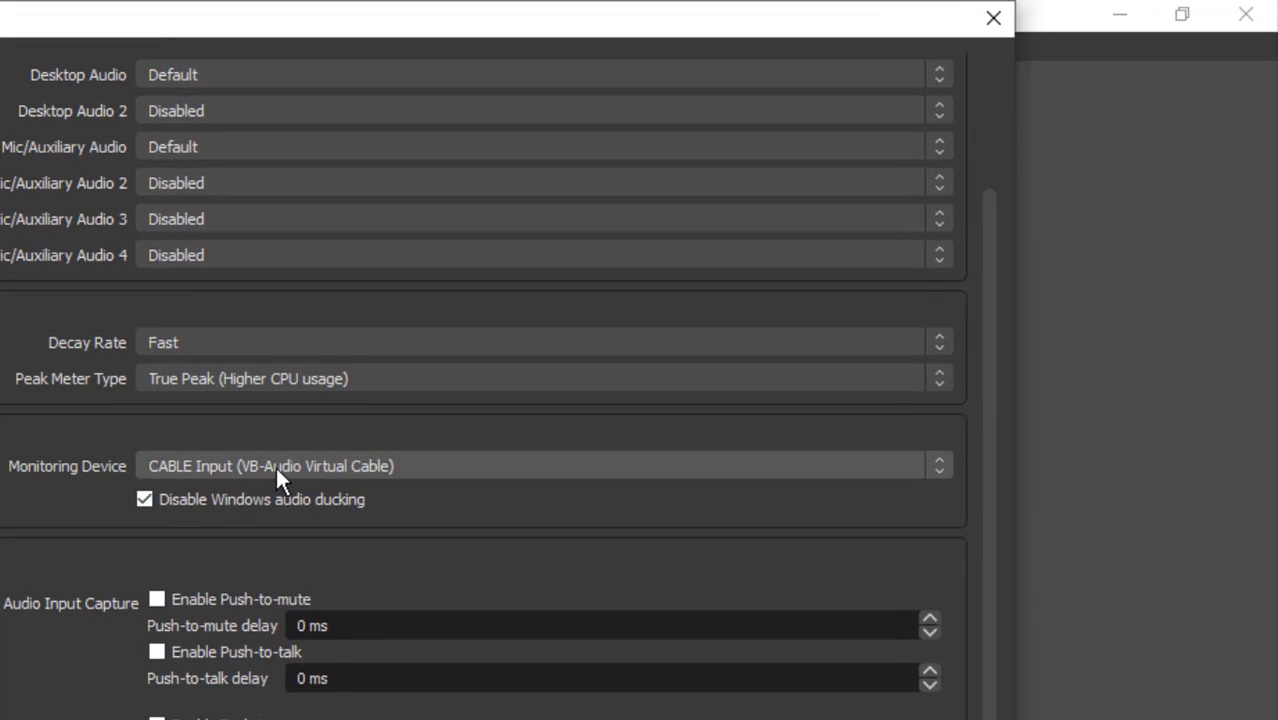
left_click(602, 315)
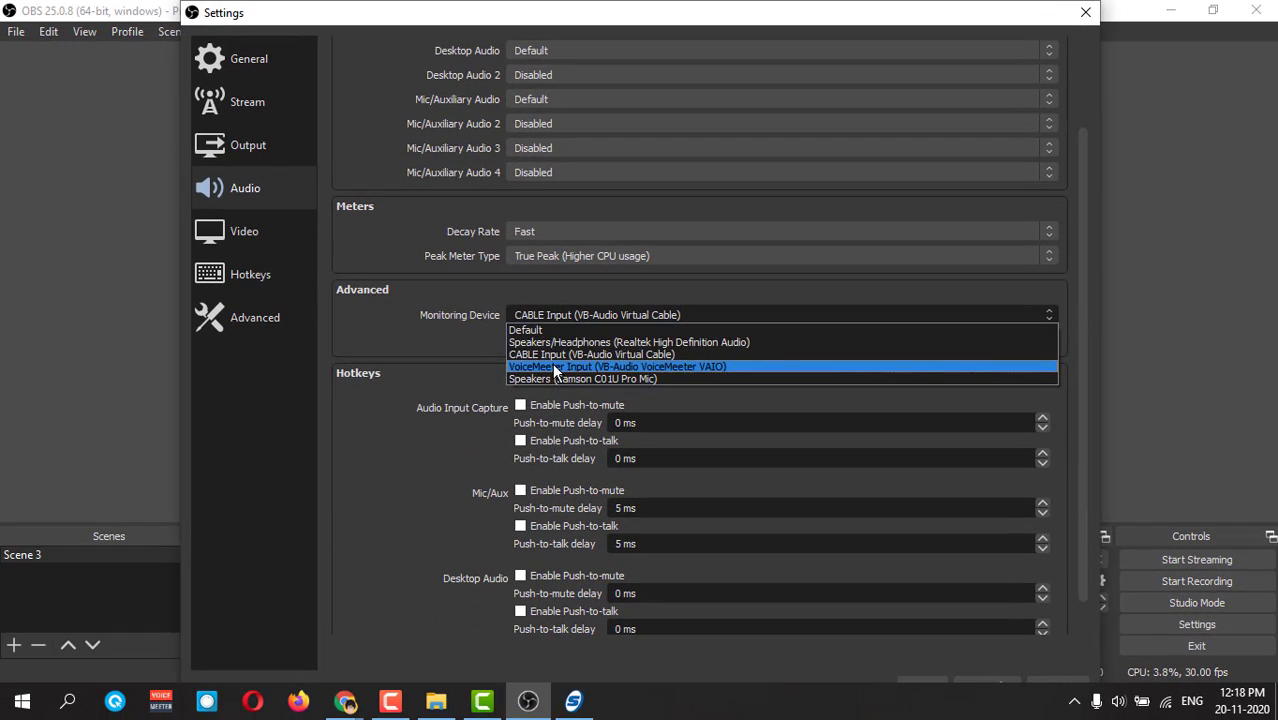
left_click(557, 353)
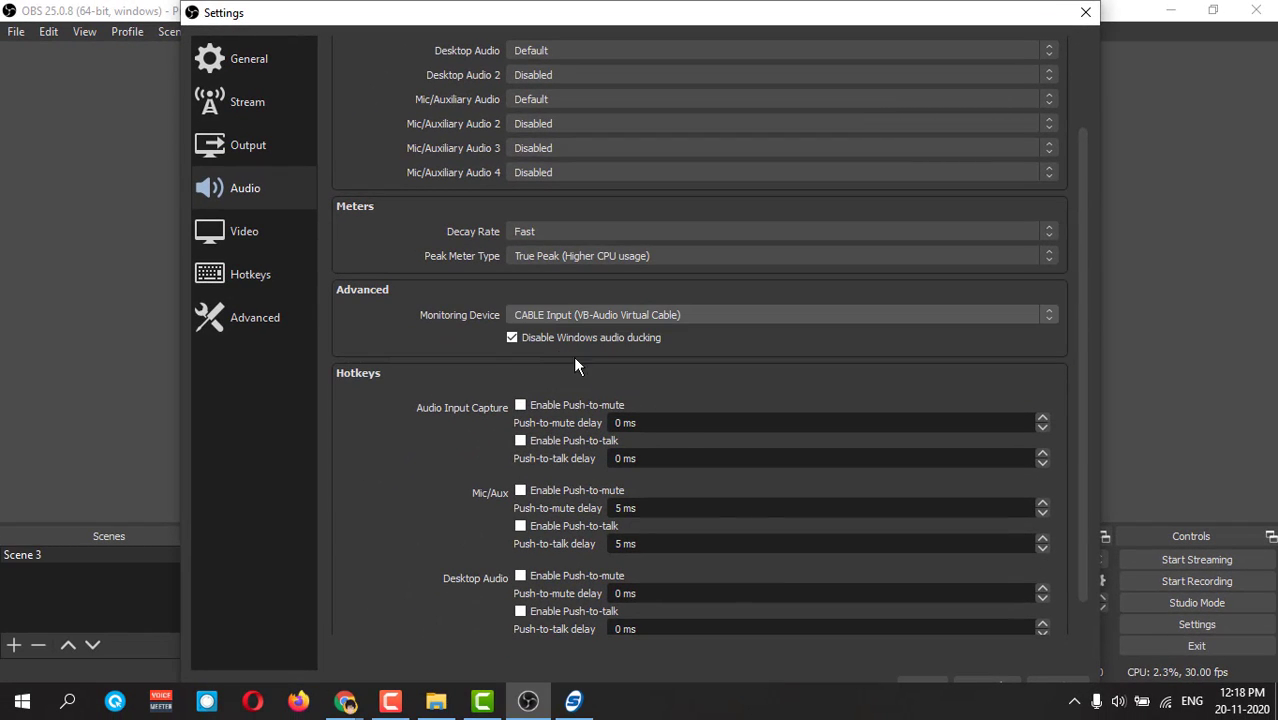
left_click(923, 686)
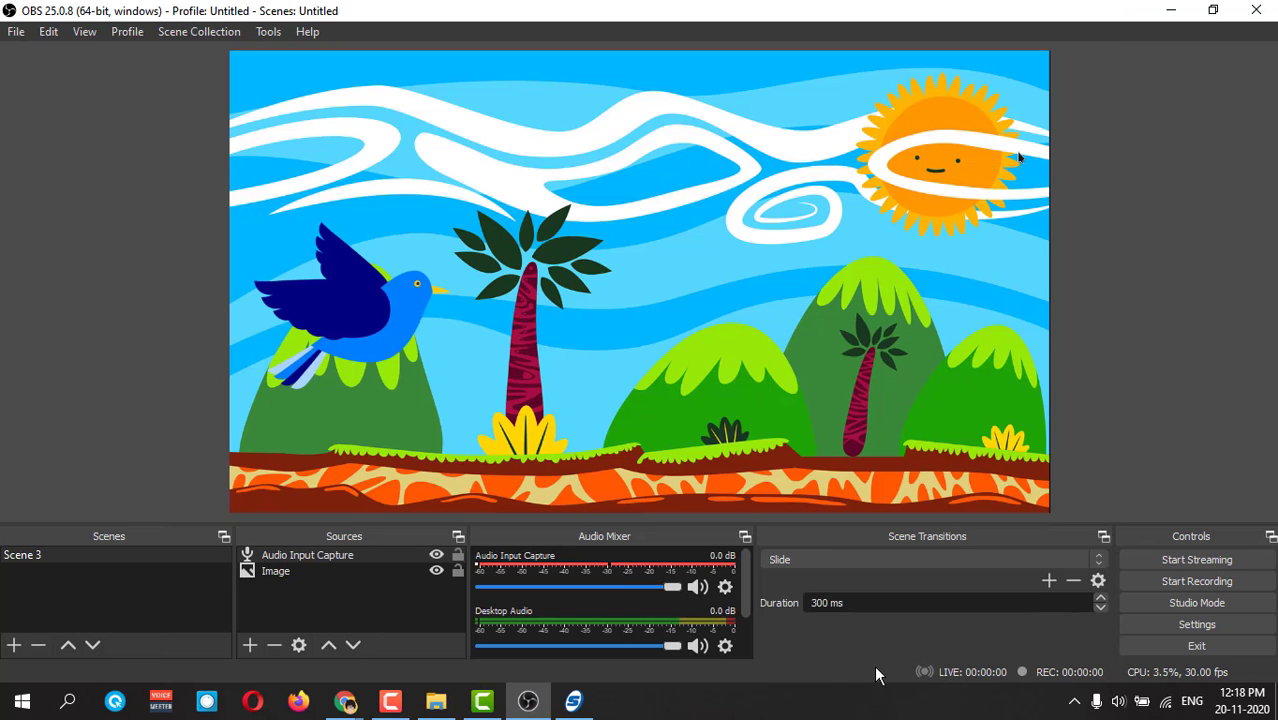
Set Audio Monitoring for Audio Input Capture and Desktop Audio to Monitor and Output
left_click(726, 590)
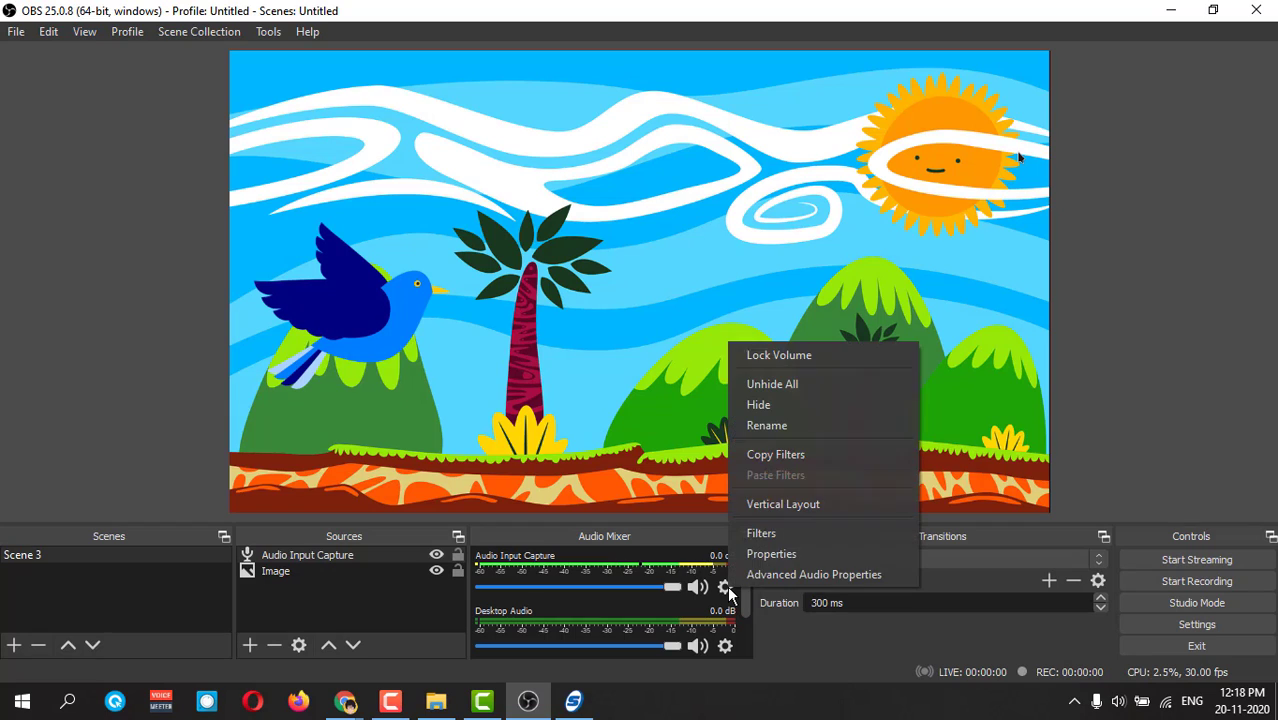
left_click(790, 578)
left_click(827, 246)
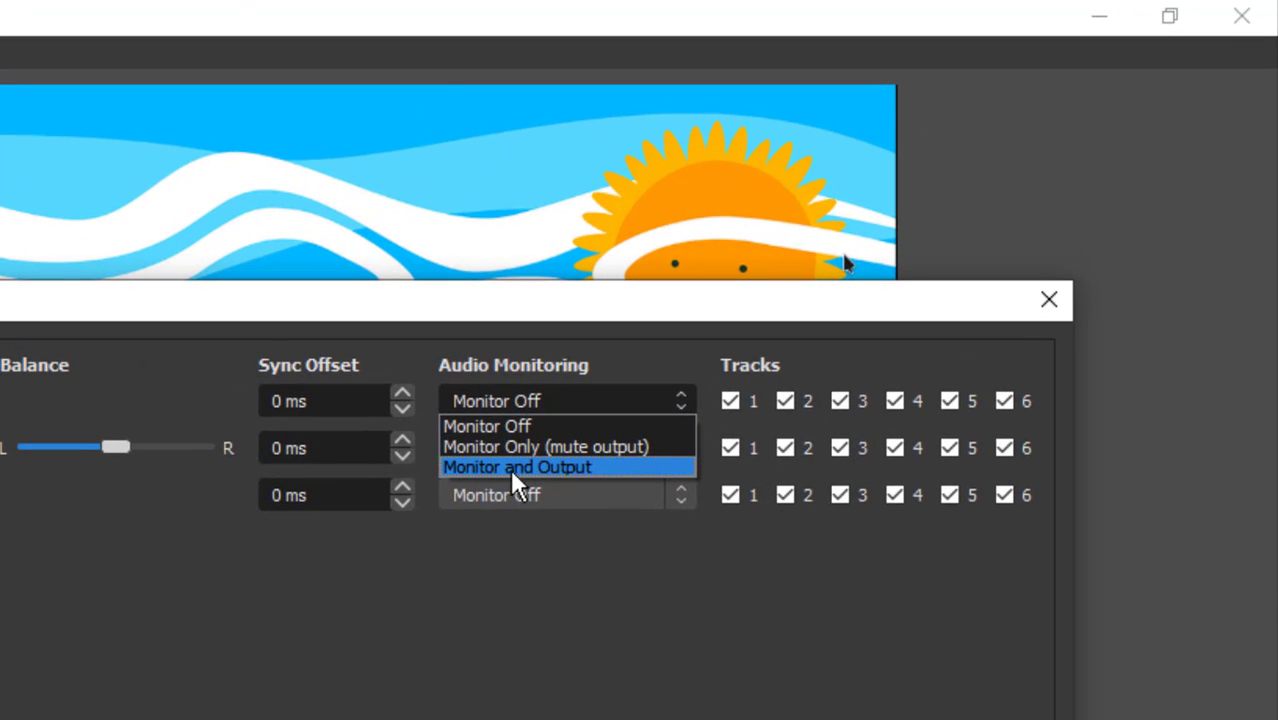
left_click(566, 468)
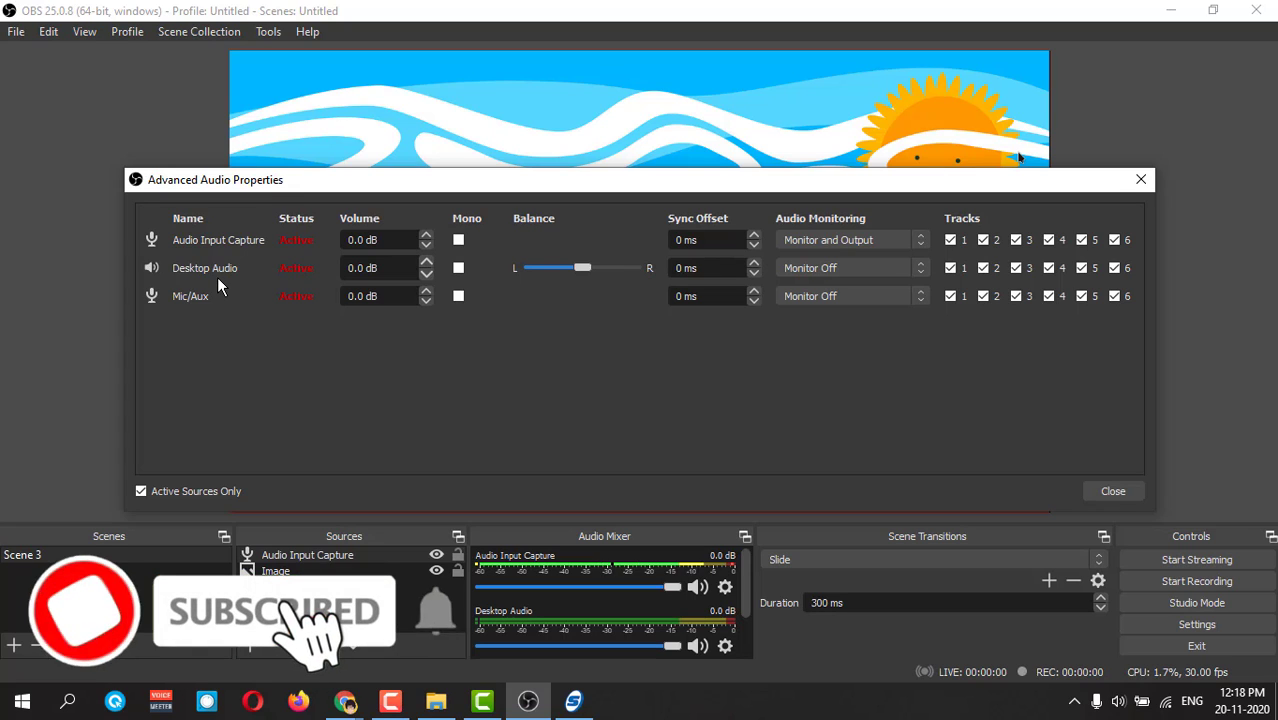
left_click(854, 264)
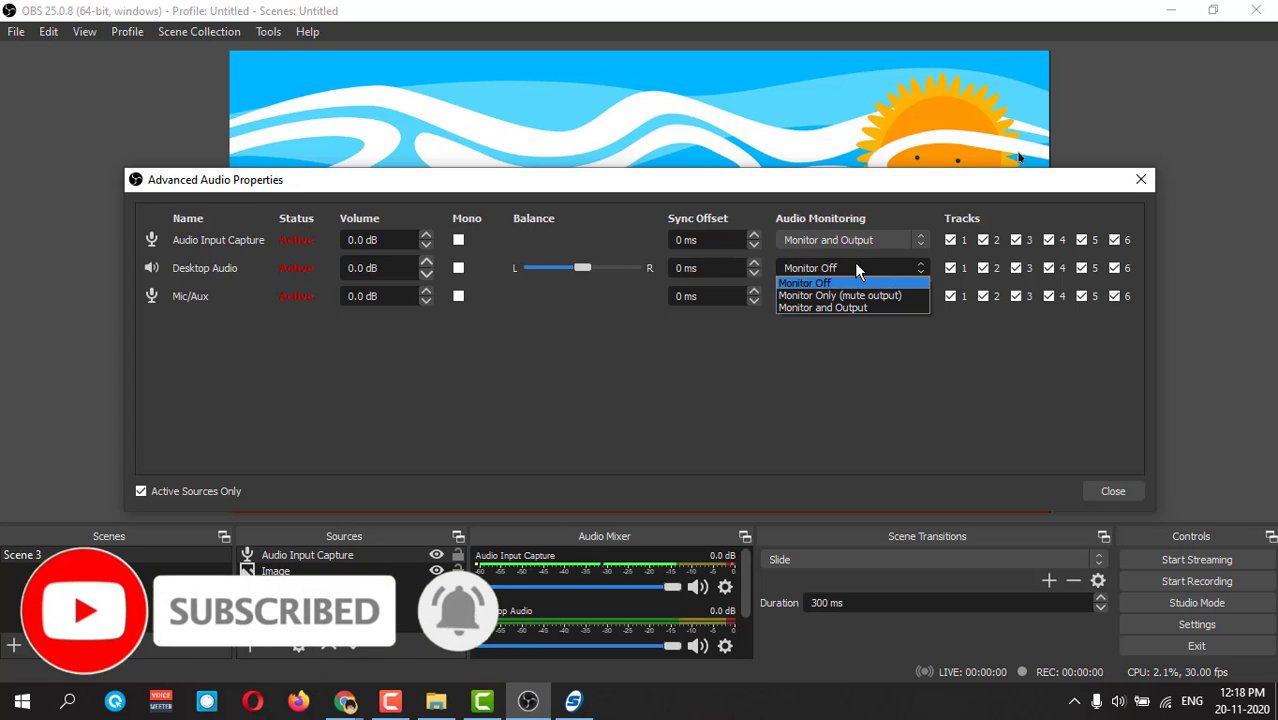
left_click(843, 309)
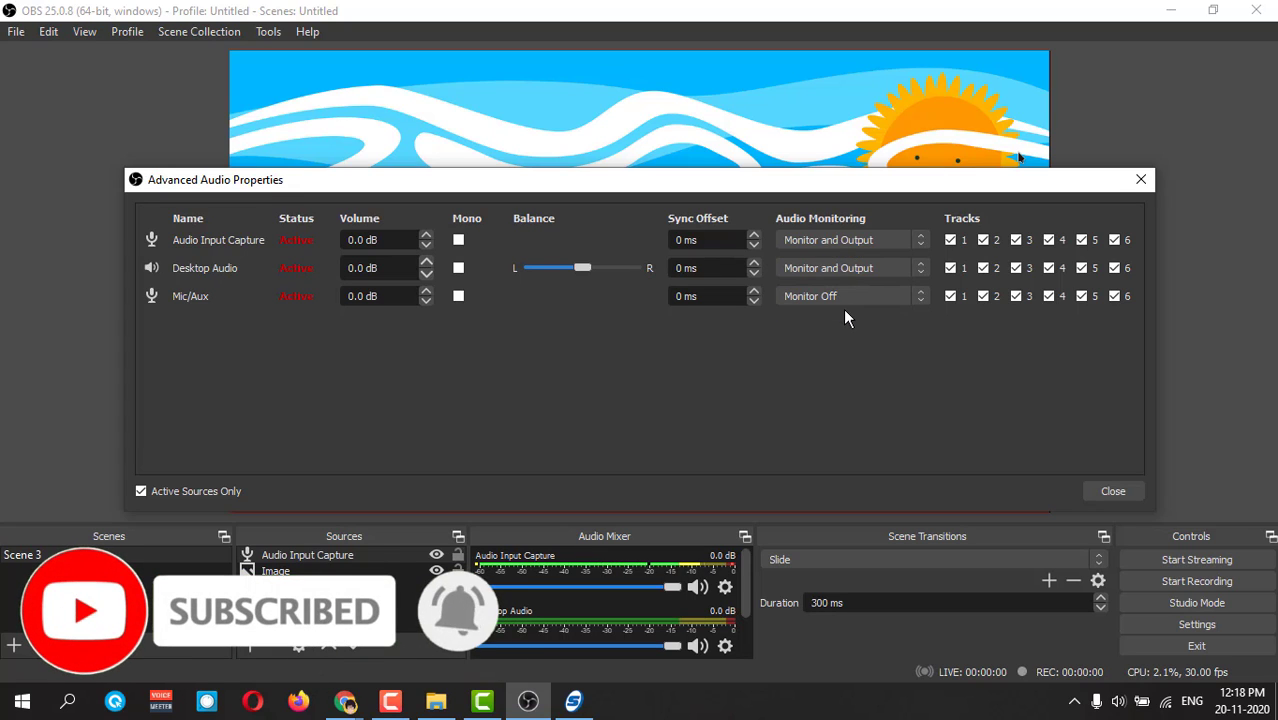
left_click(1113, 493)
left_click(249, 644)
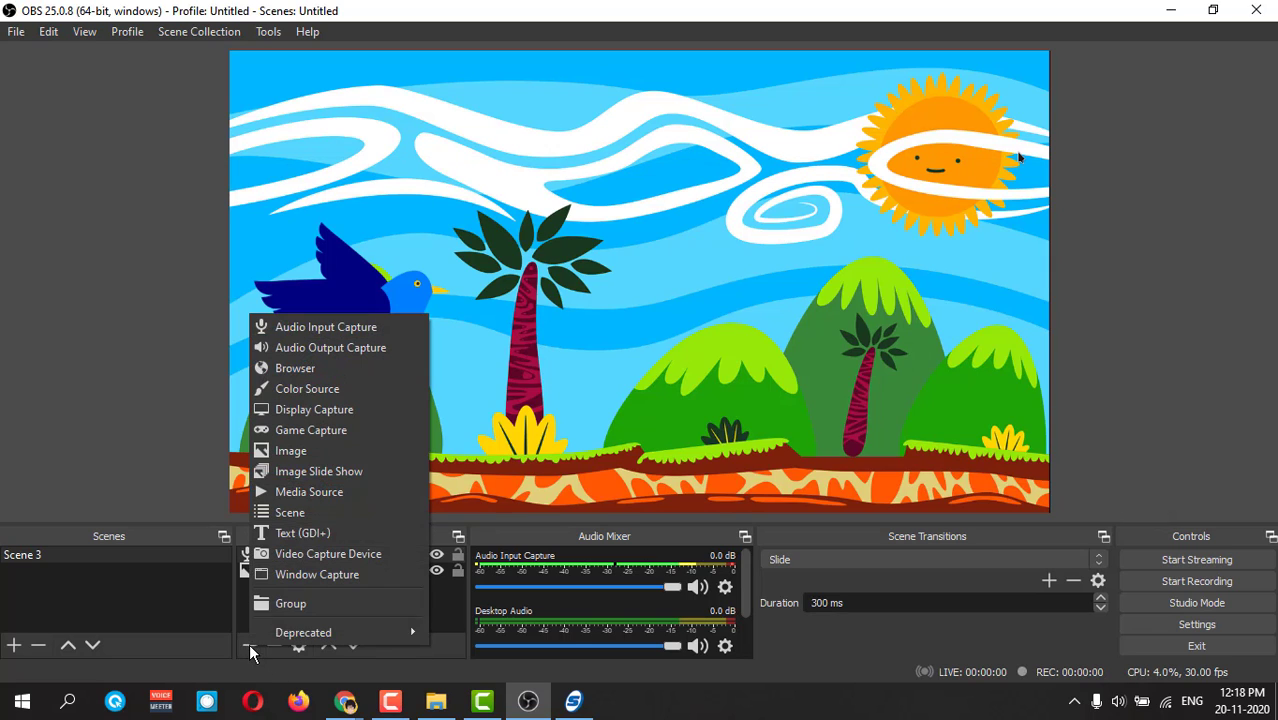
Add a Media Source playing My Intro.mp4 from the Desktop's My Intor folder
left_click(357, 492)
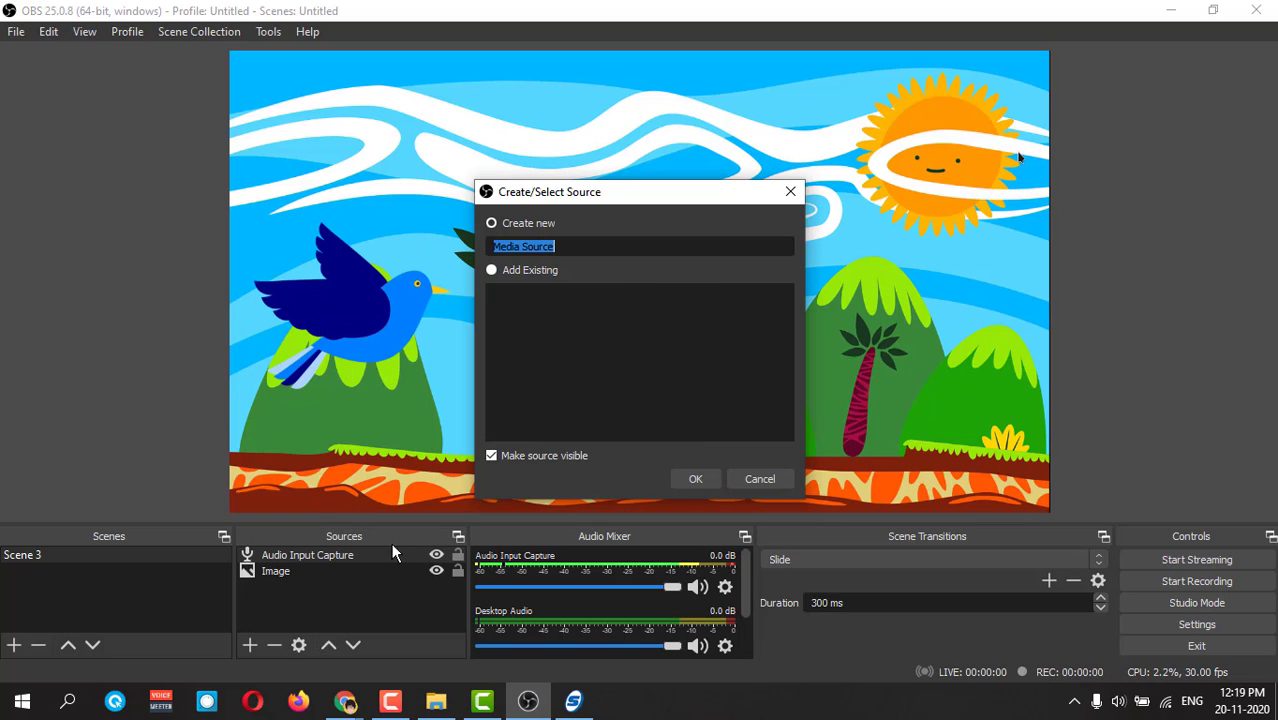
left_click(697, 476)
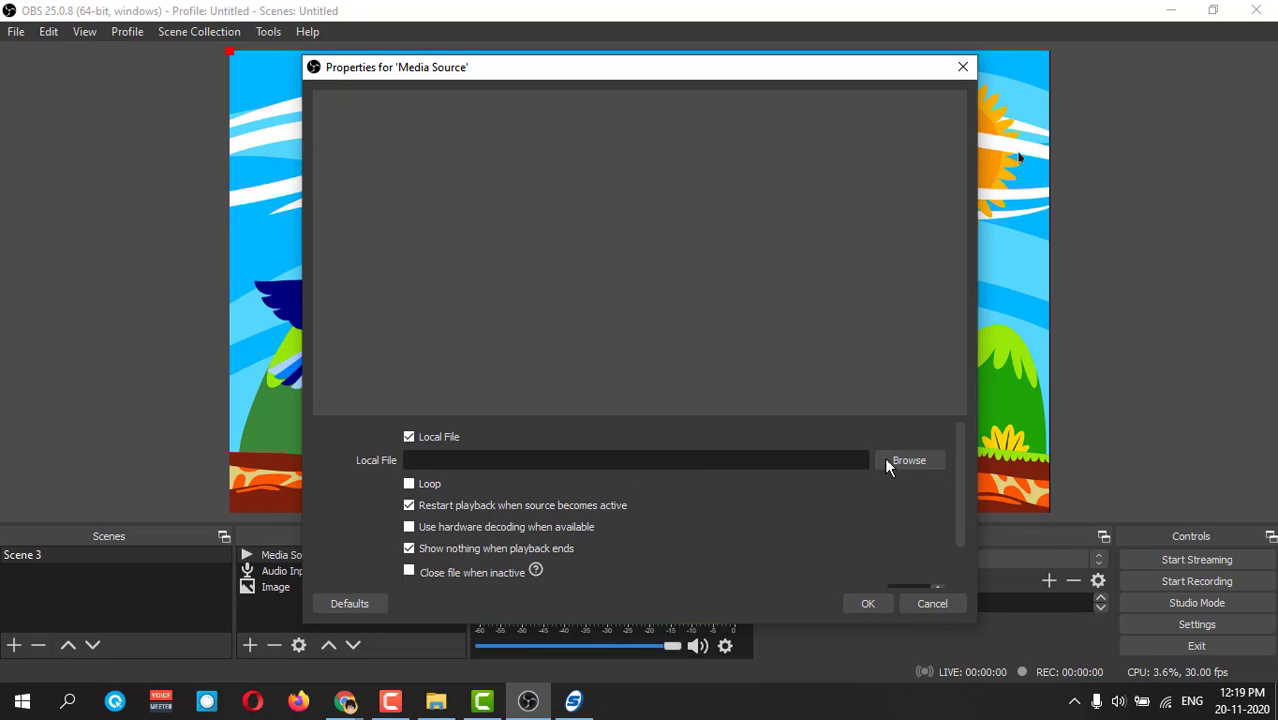
left_click(899, 459)
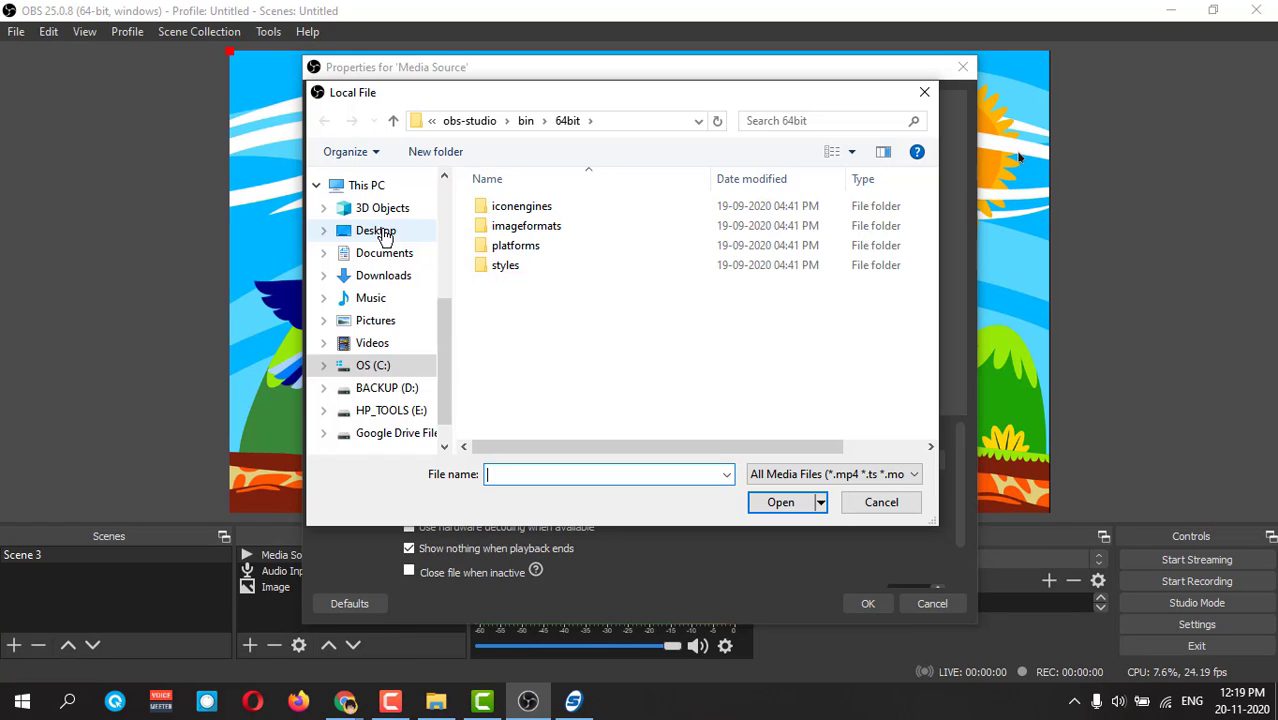
left_click(375, 231)
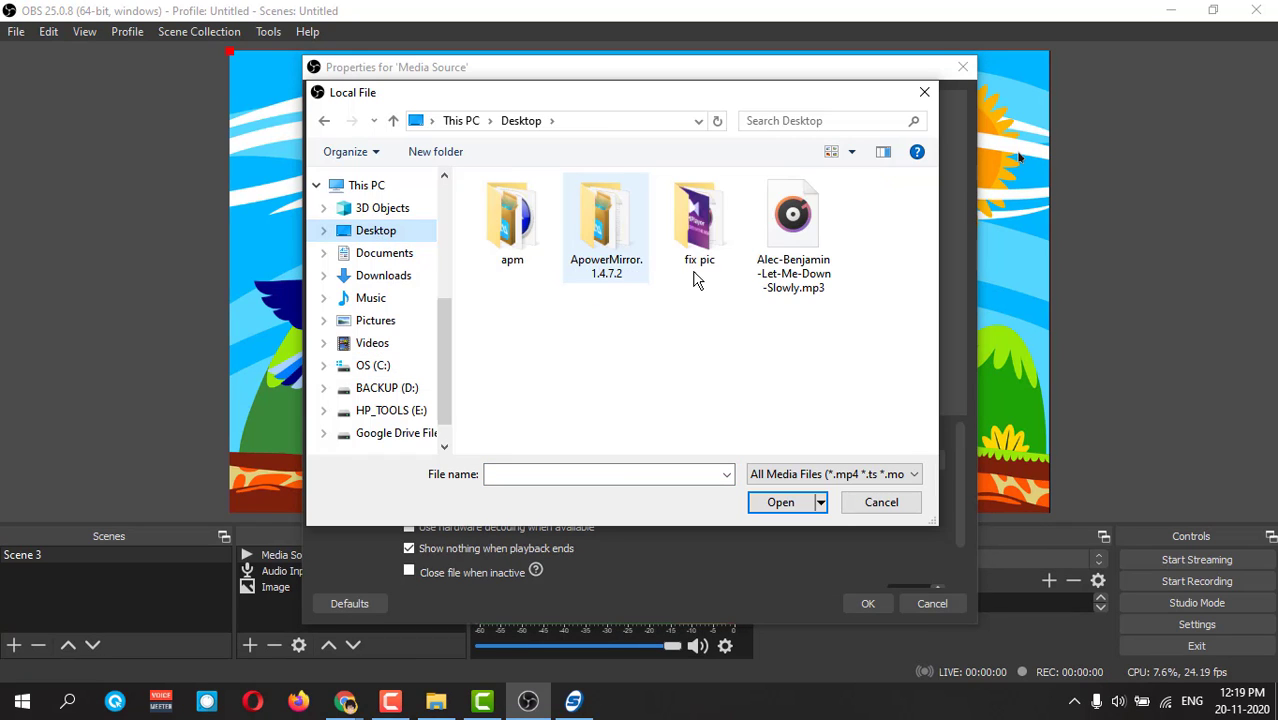
scroll(838, 390, "down", 3)
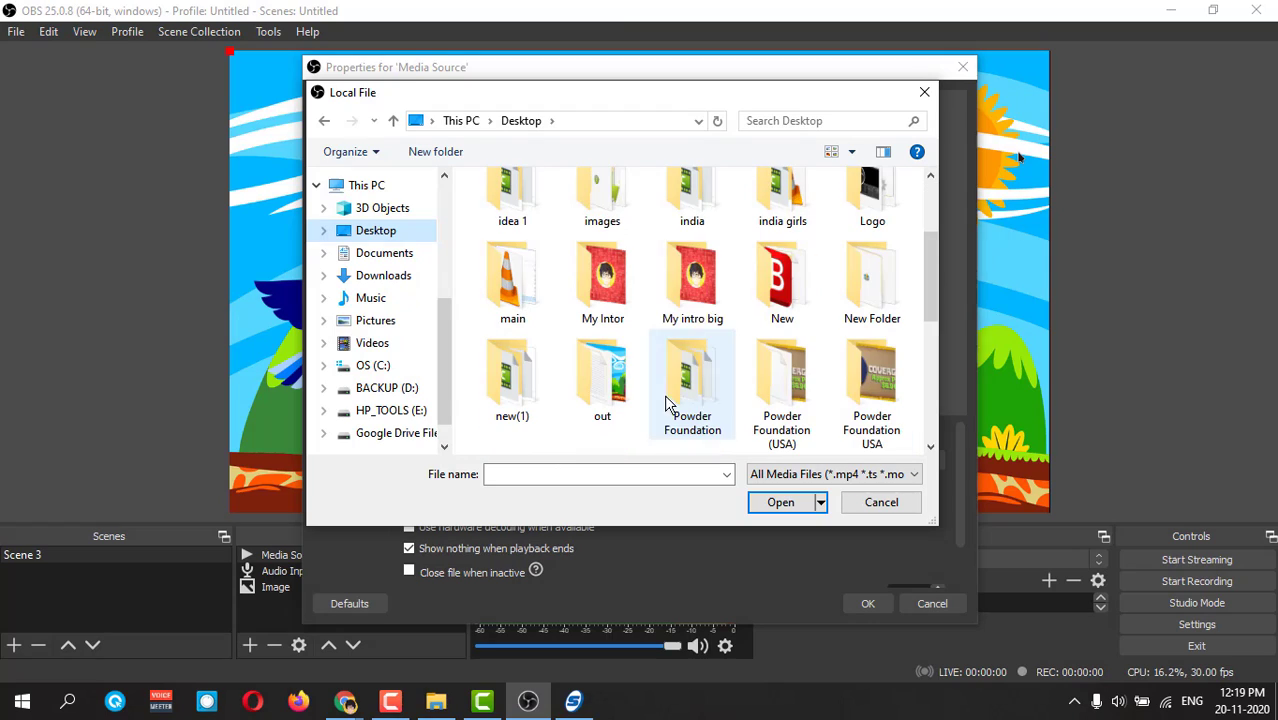
left_click(620, 290)
double_click(620, 290)
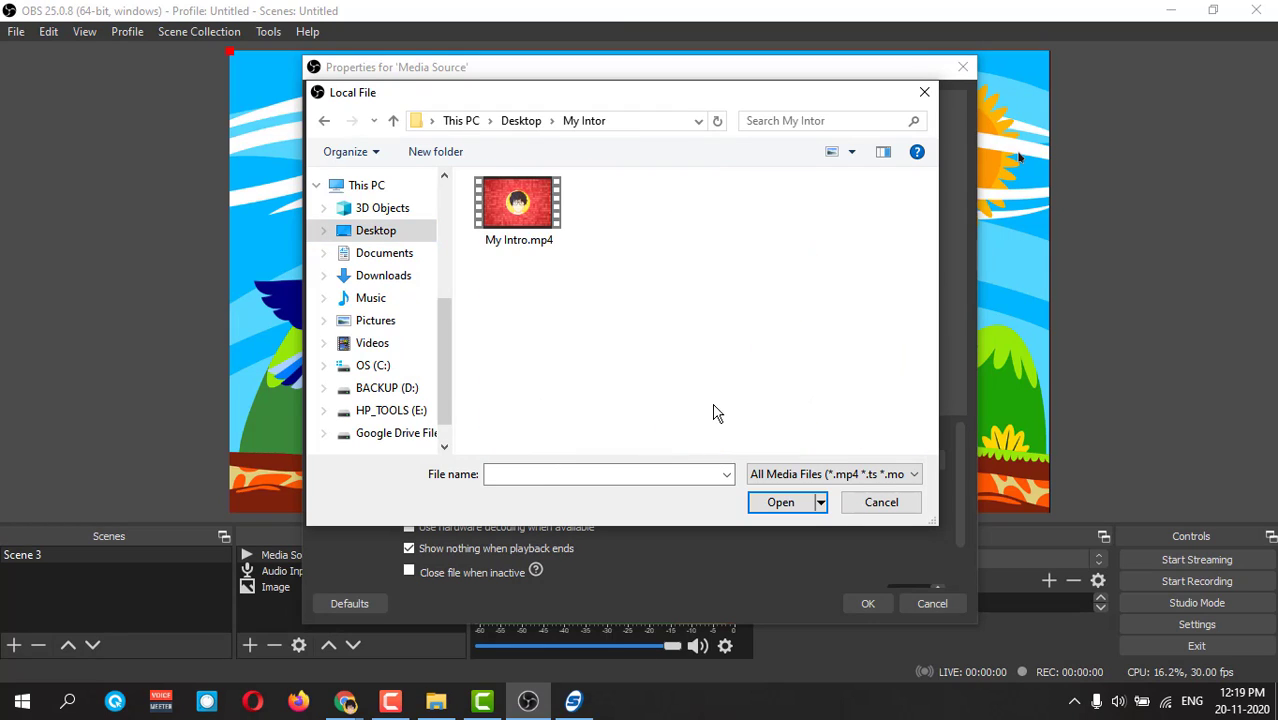
left_click(768, 498)
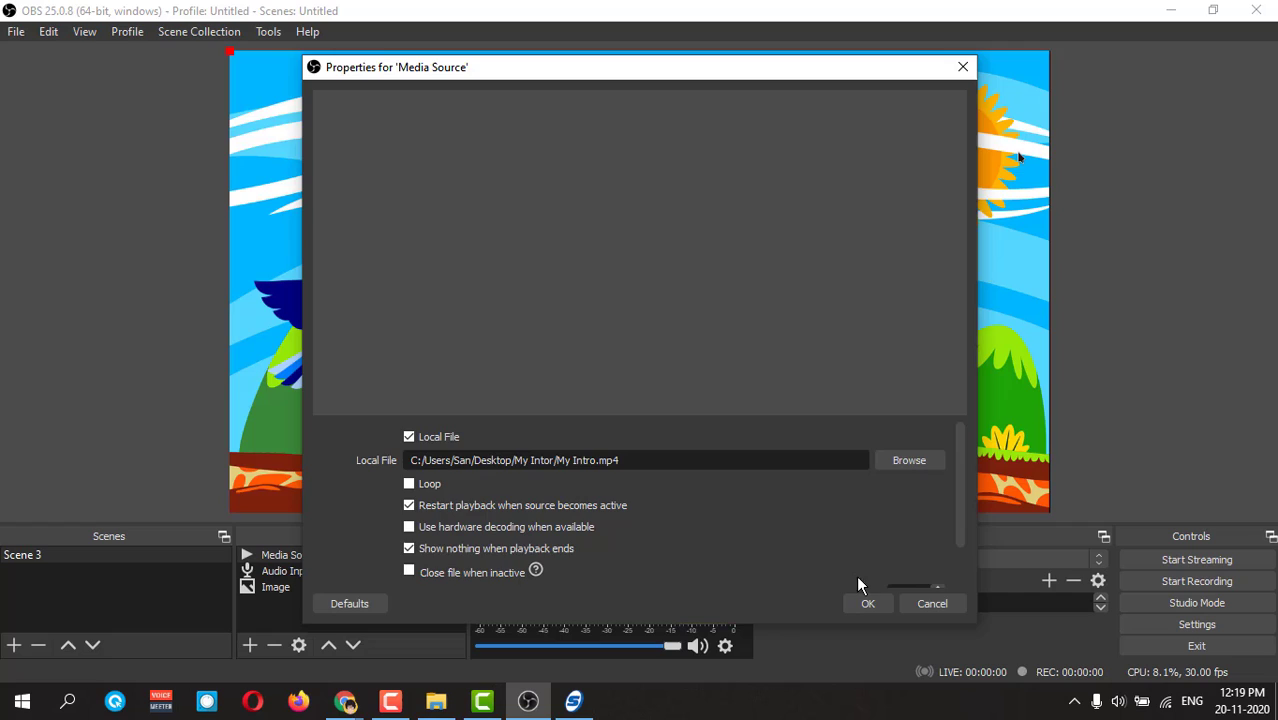
left_click(866, 604)
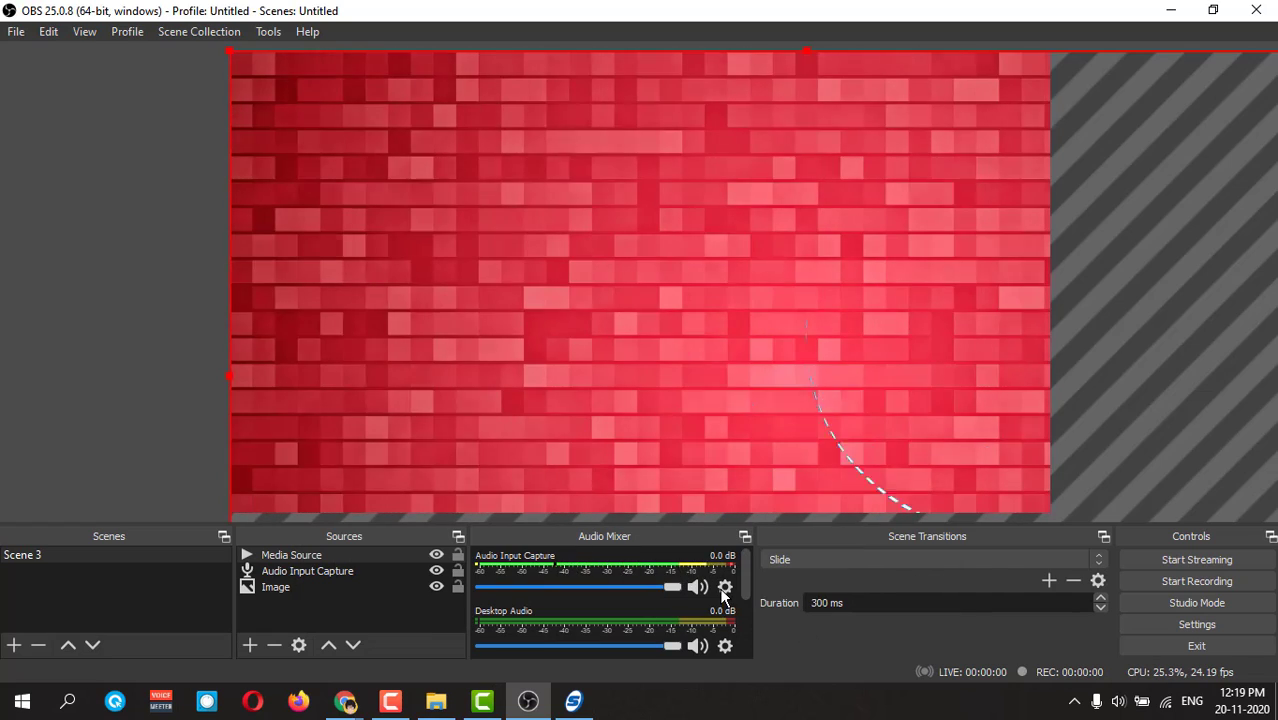
In Advanced Audio Properties, switch Media Source's Audio Monitoring away from Monitor Off, then close the dialog
left_click(725, 588)
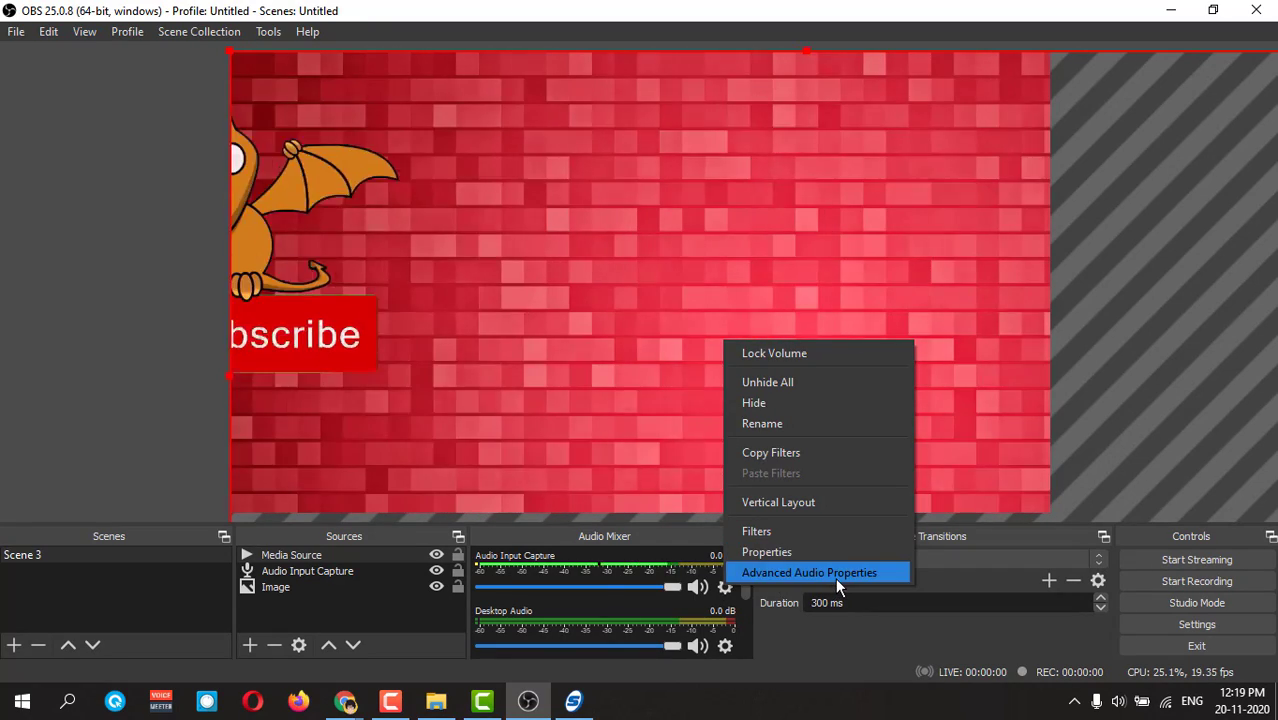
left_click(836, 577)
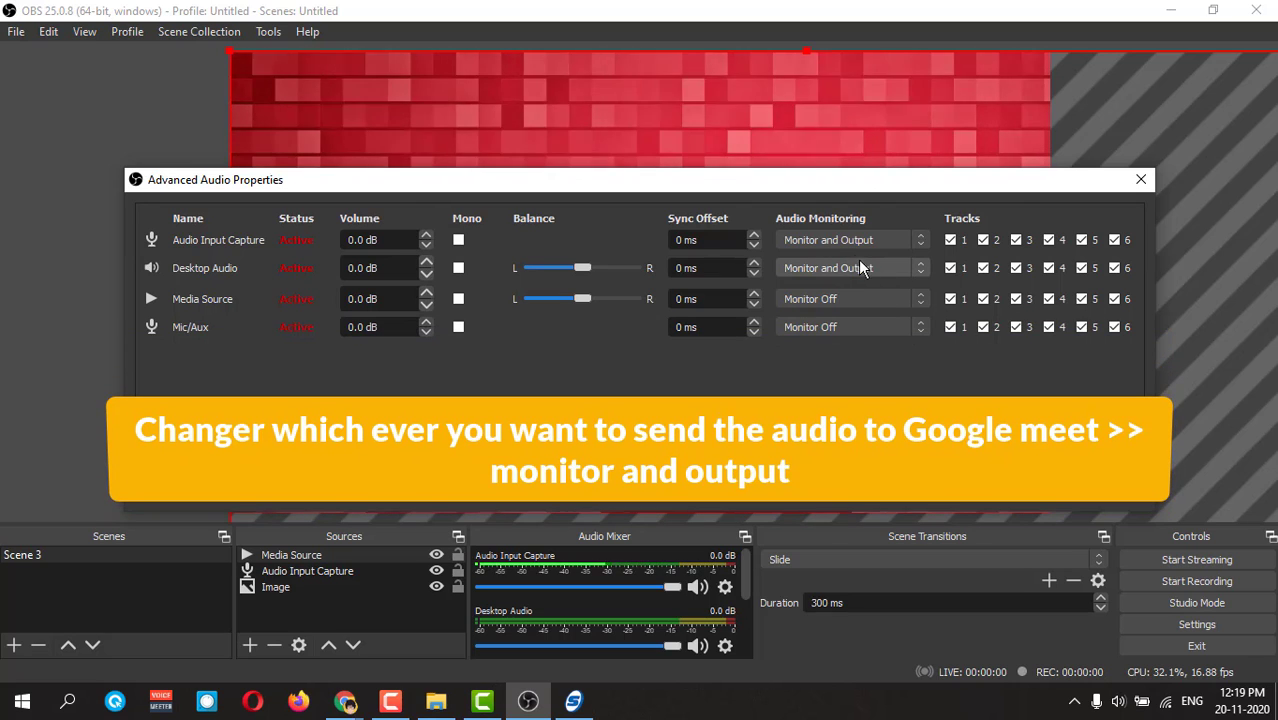
left_click(868, 298)
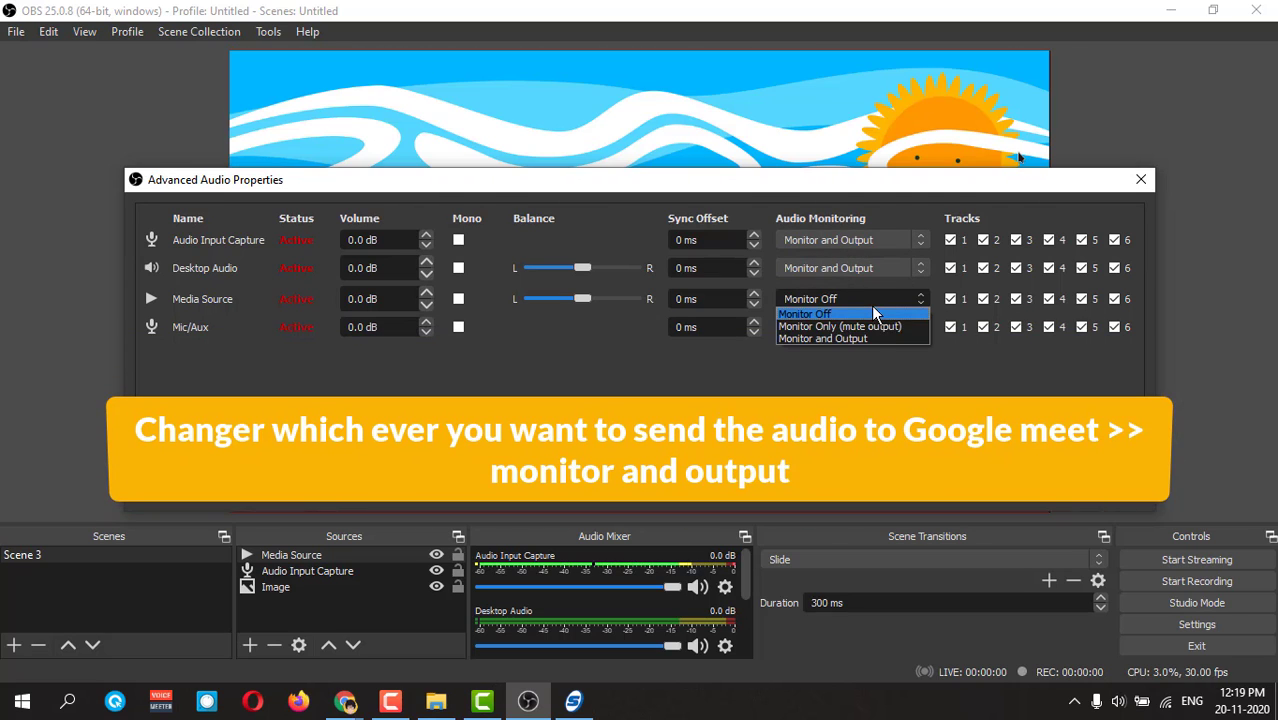
left_click(883, 329)
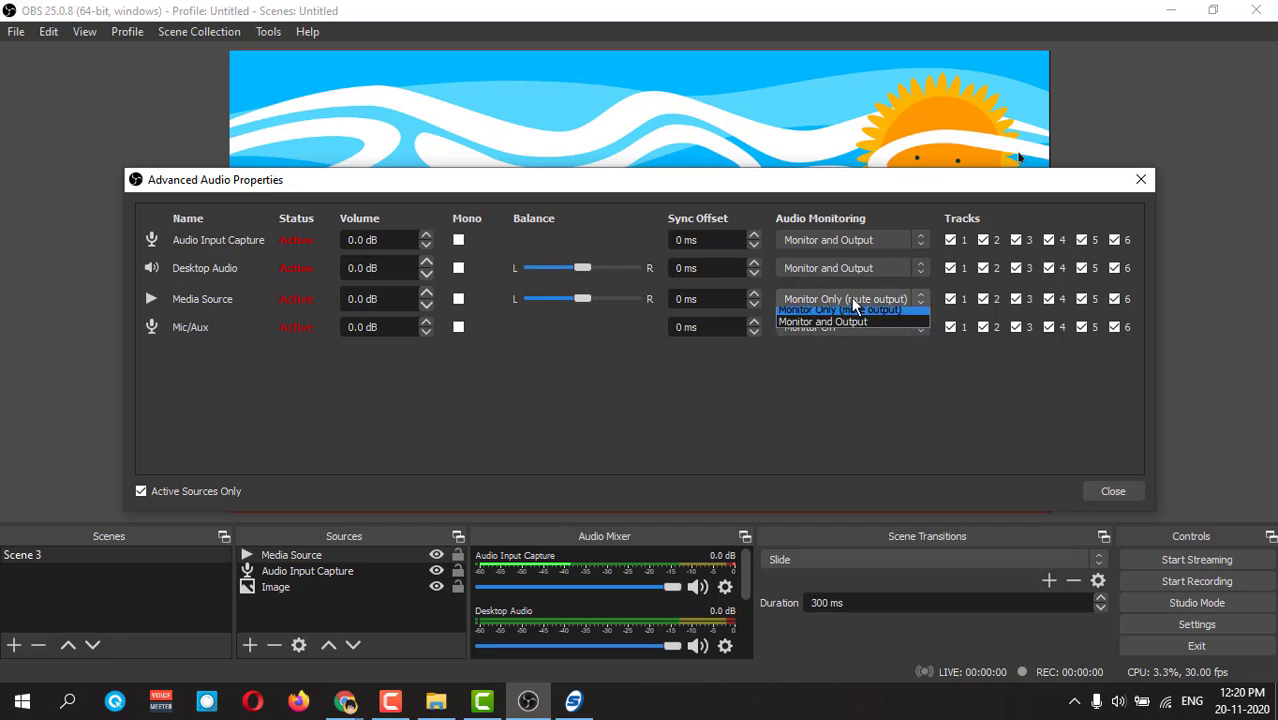
left_click(855, 305)
left_click(765, 359)
key("Escape")
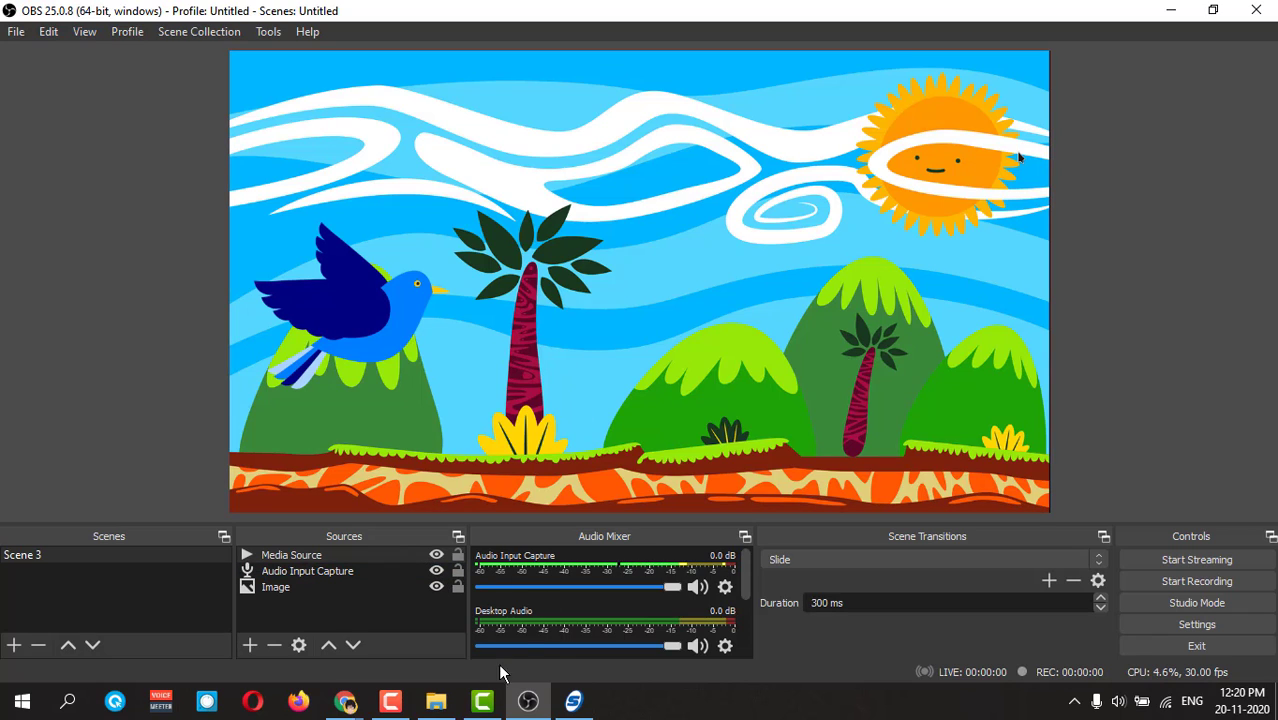
Switch to Google Meet, glance at OBS, then return to the call showing the intro video
mouse_move(345, 700)
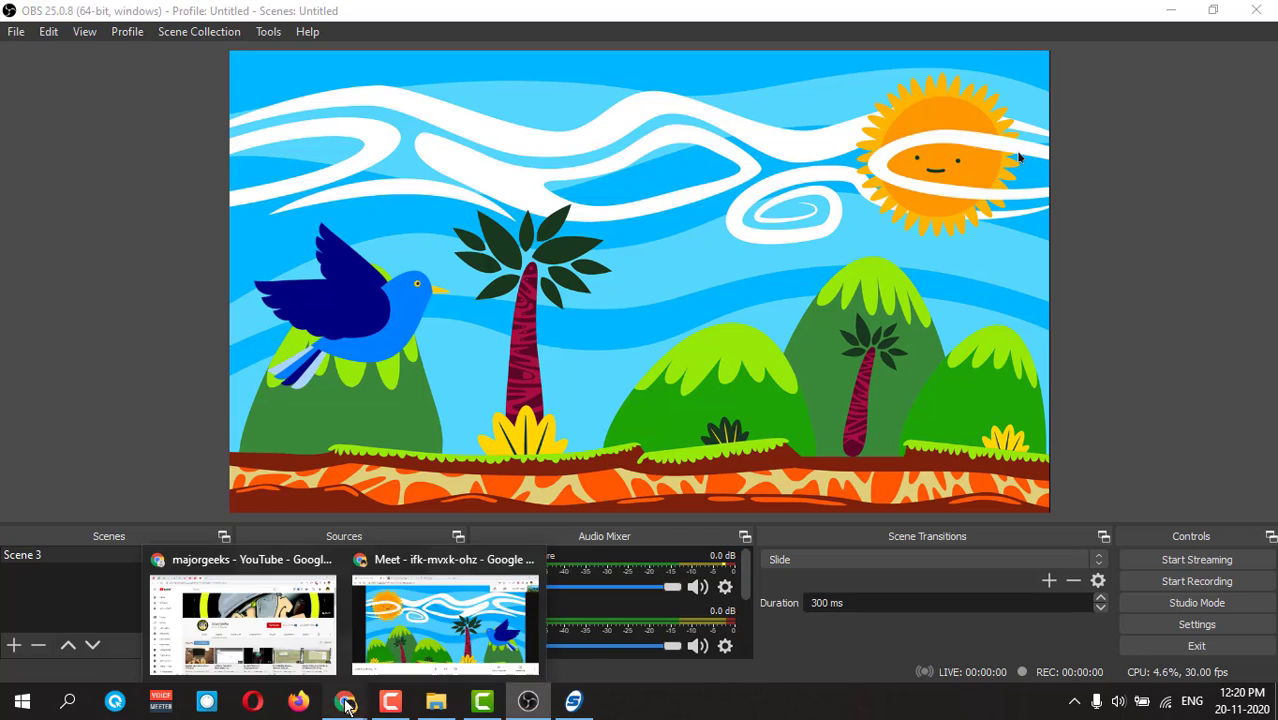
left_click(454, 622)
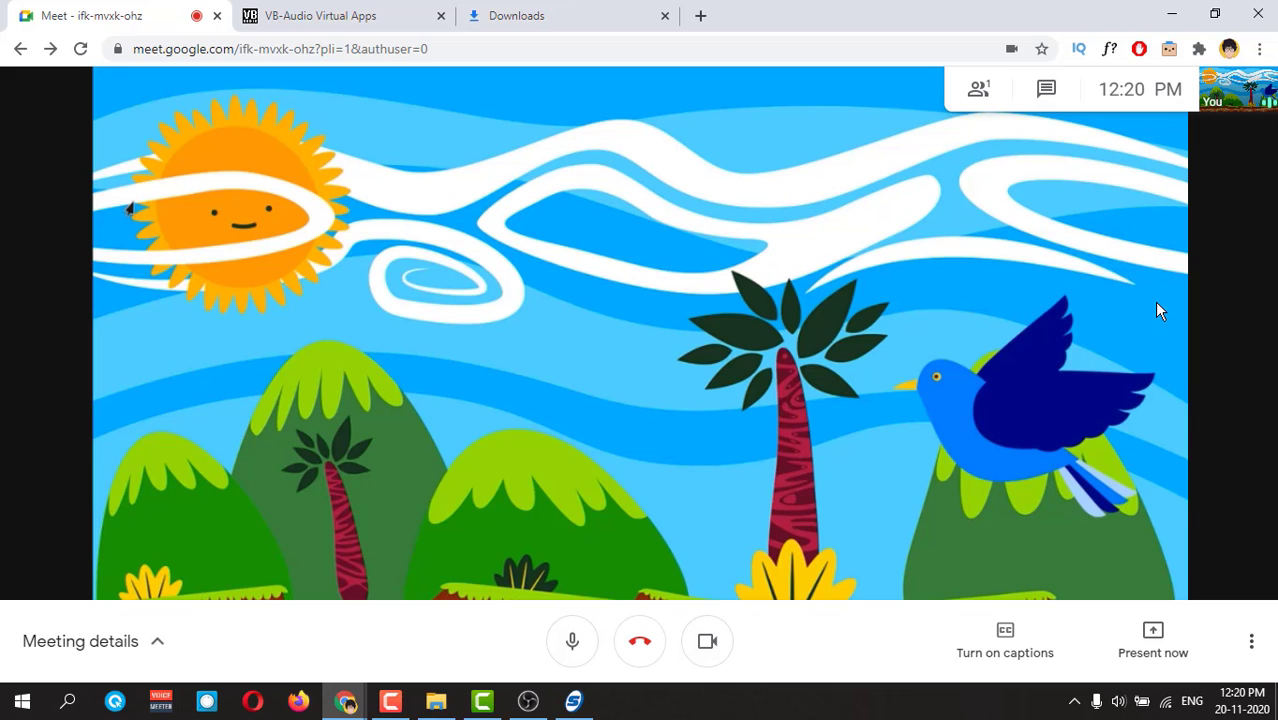
left_click(530, 702)
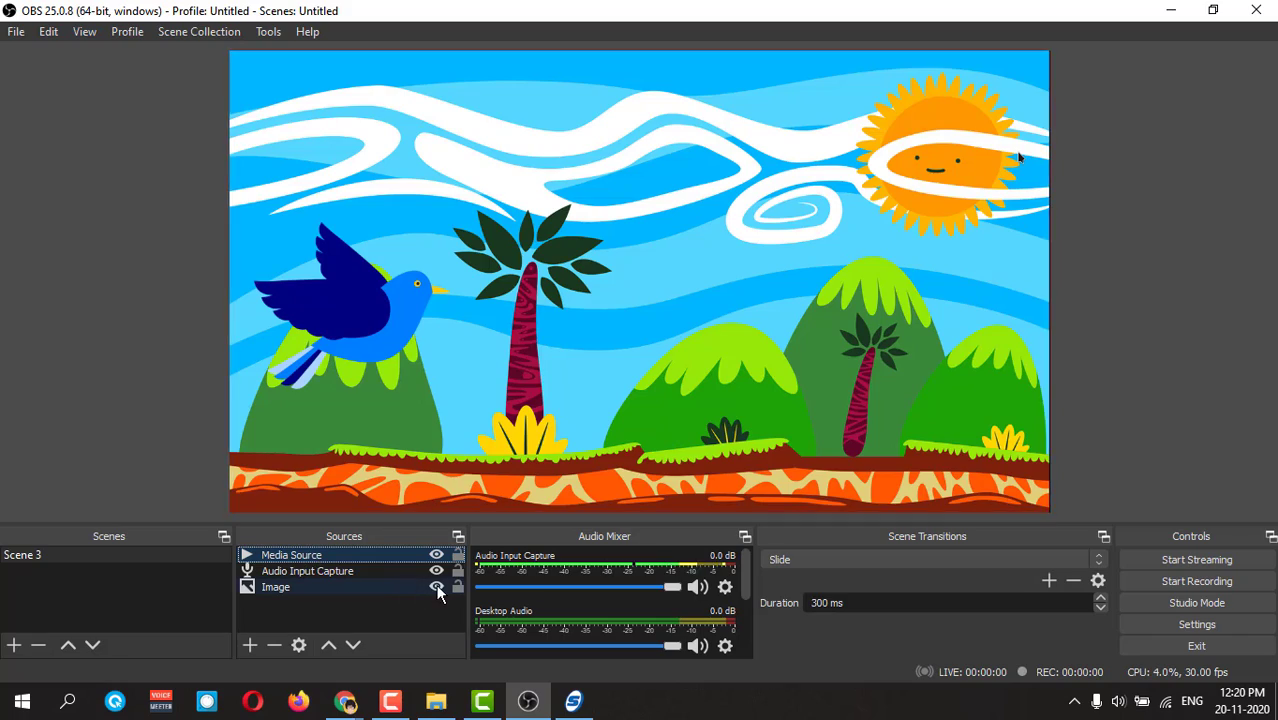
left_click(1171, 10)
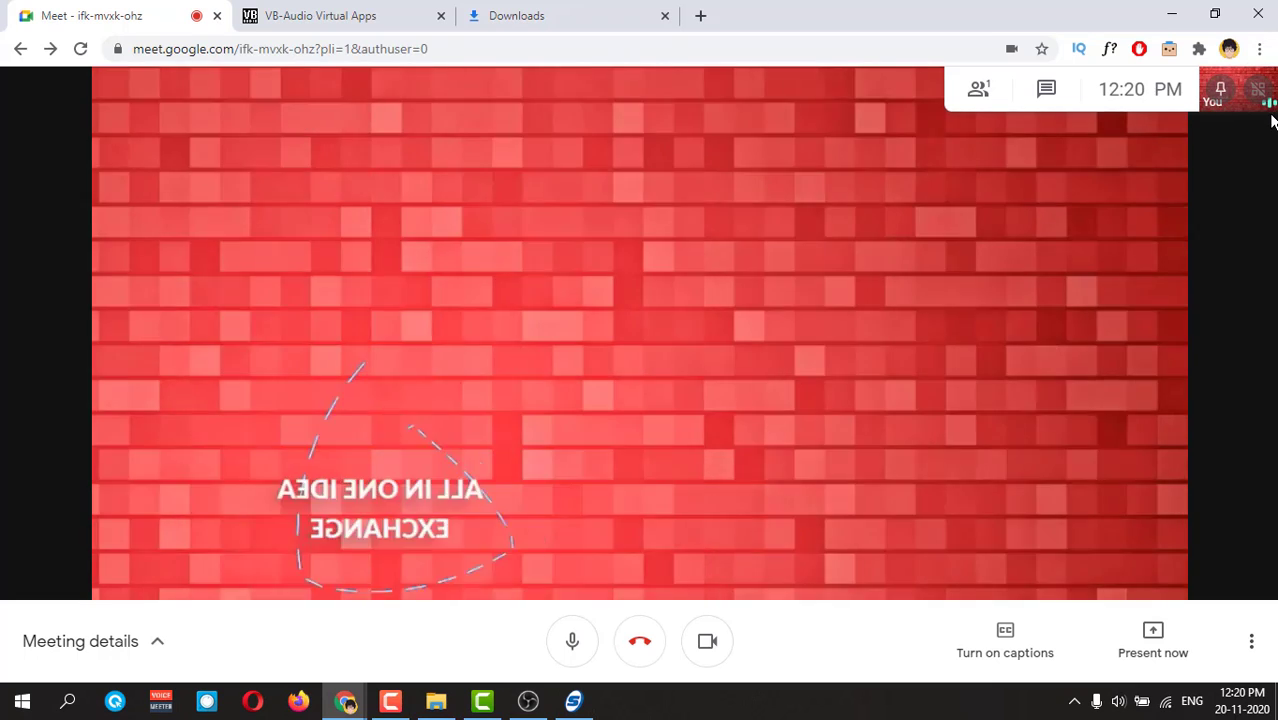